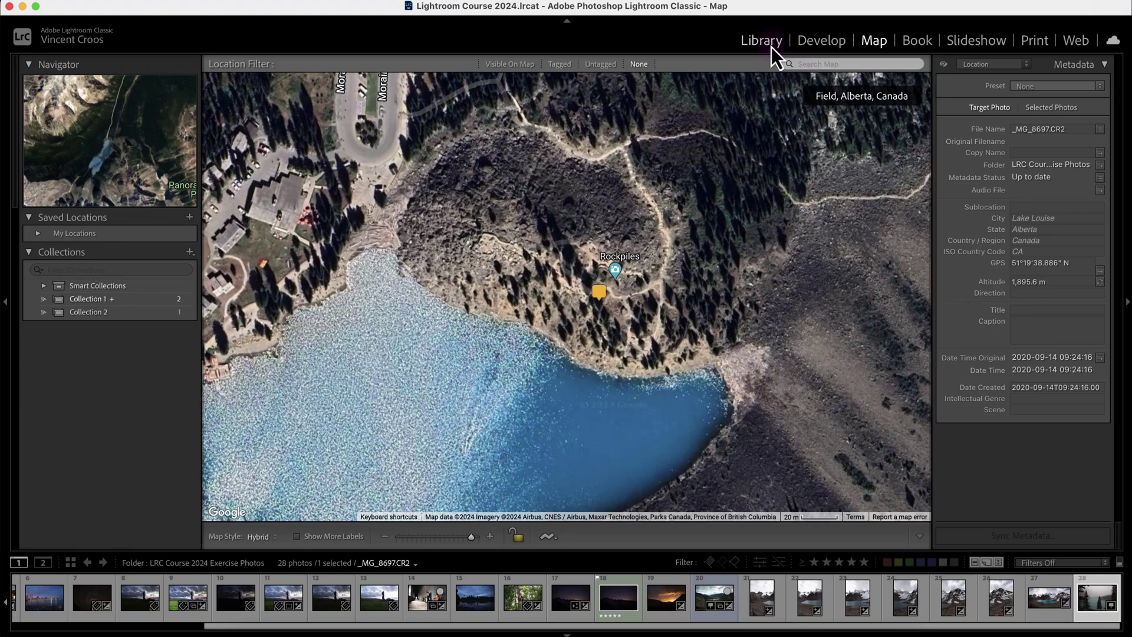
Step: Switch briefly to Library and back to the map, panning around Rockpiles
{"action": "left_click", "coordinate": [767, 46]}
{"action": "left_click", "coordinate": [866, 42]}
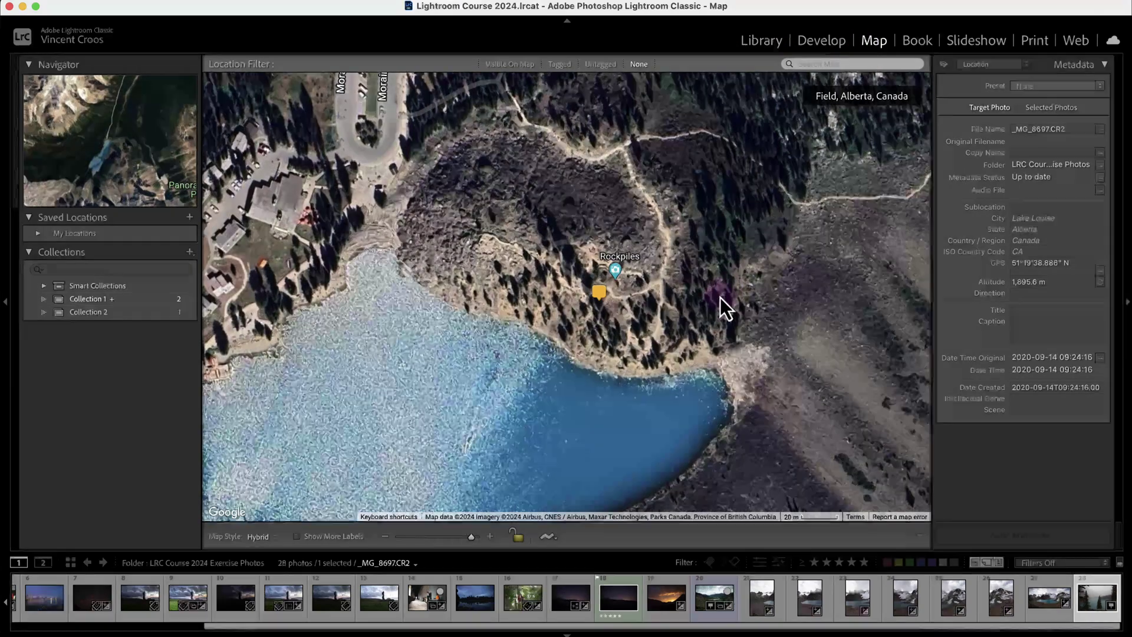
{"action": "left_click_drag", "start_coordinate": [721, 299], "coordinate": [697, 314]}
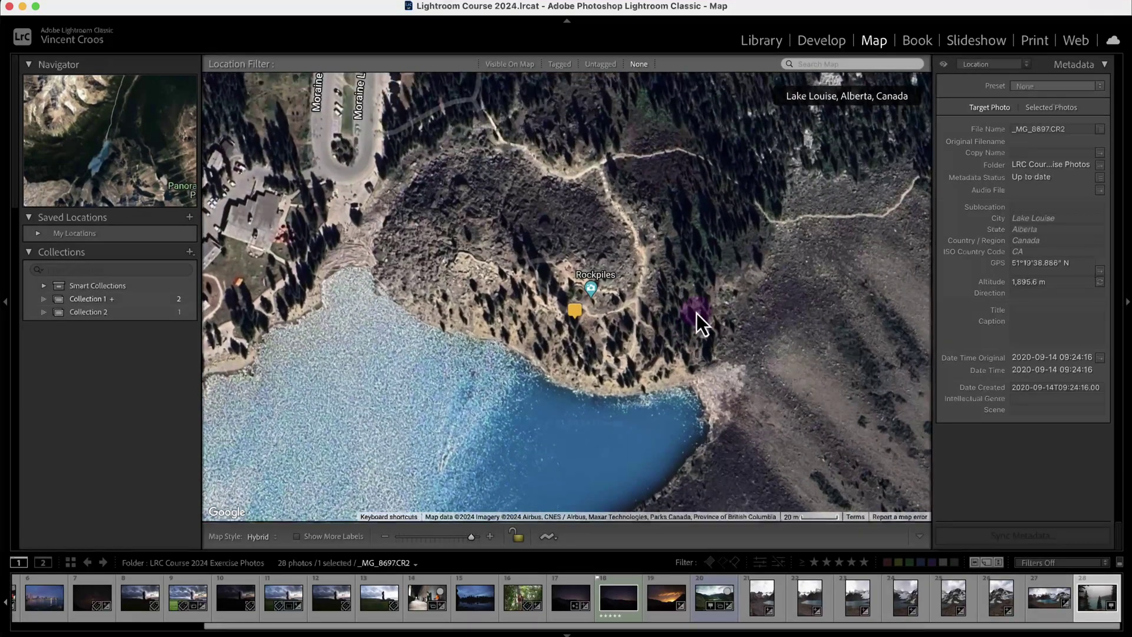
{"action": "left_click", "coordinate": [794, 64]}
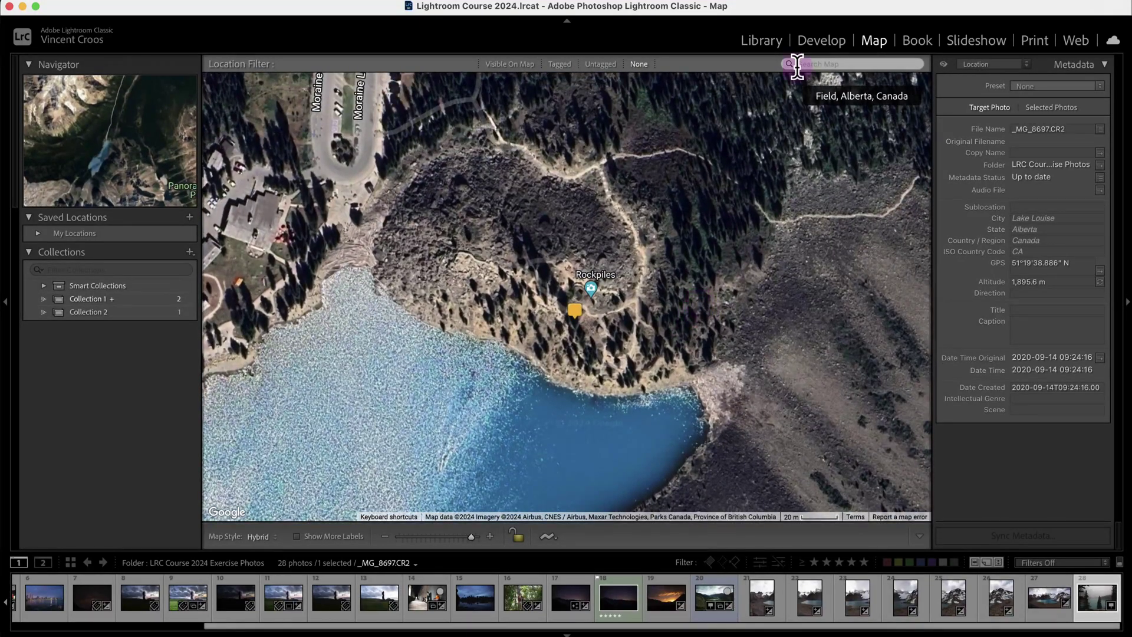
{"action": "left_click_drag", "start_coordinate": [671, 355], "coordinate": [695, 318]}
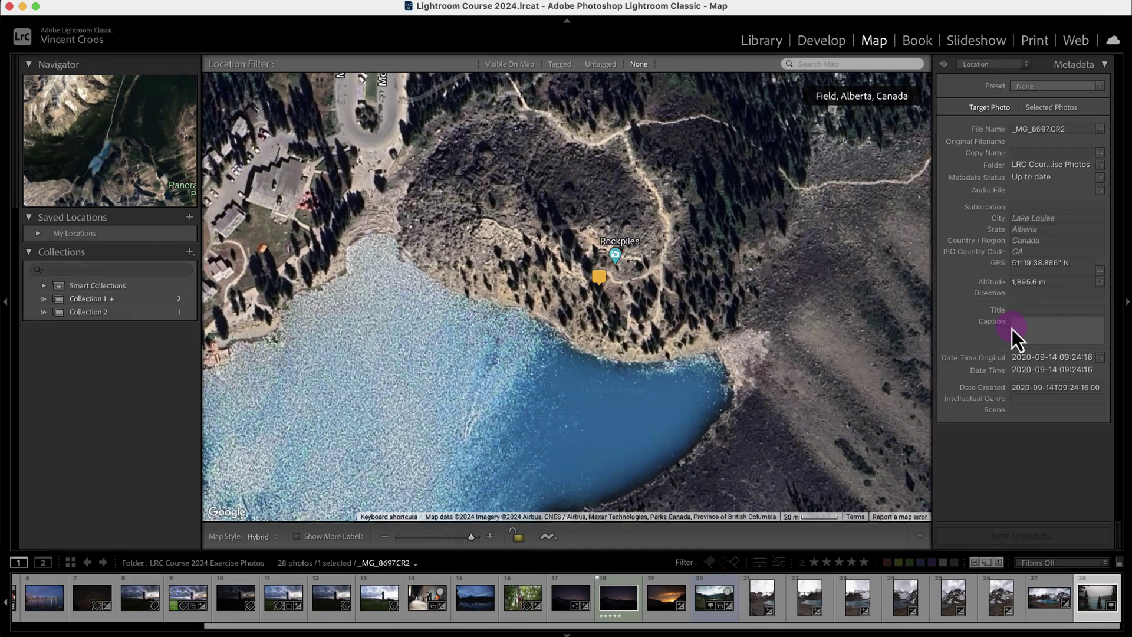
Step: Switch the Metadata preset to Default and back to Location, then show the photo in Library
{"action": "left_click", "coordinate": [1047, 269]}
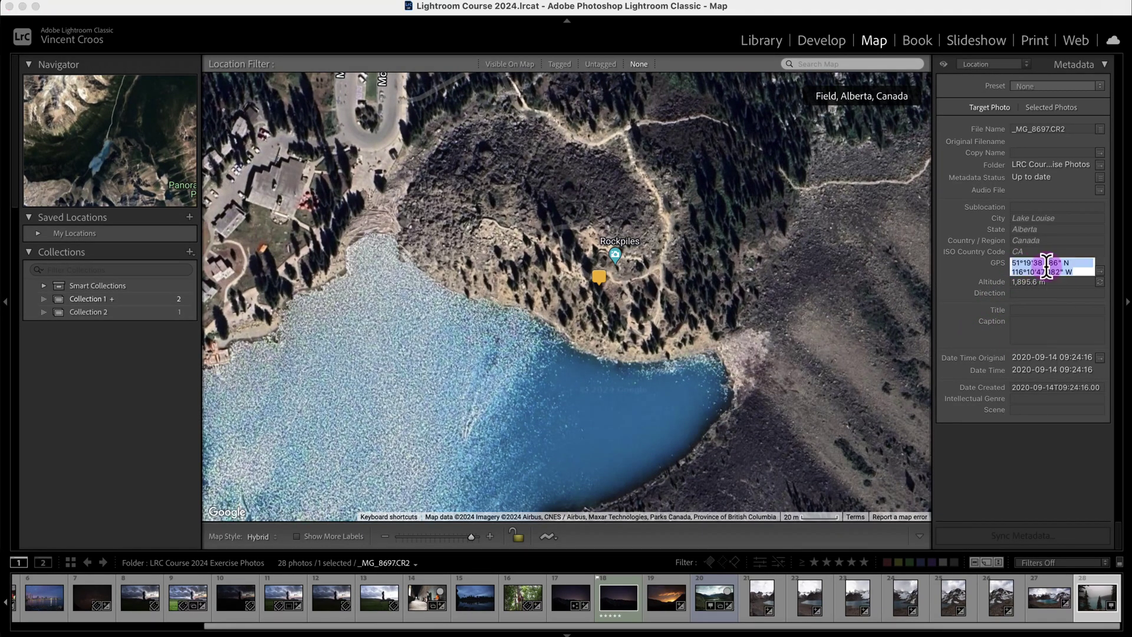
{"action": "left_click", "coordinate": [975, 66]}
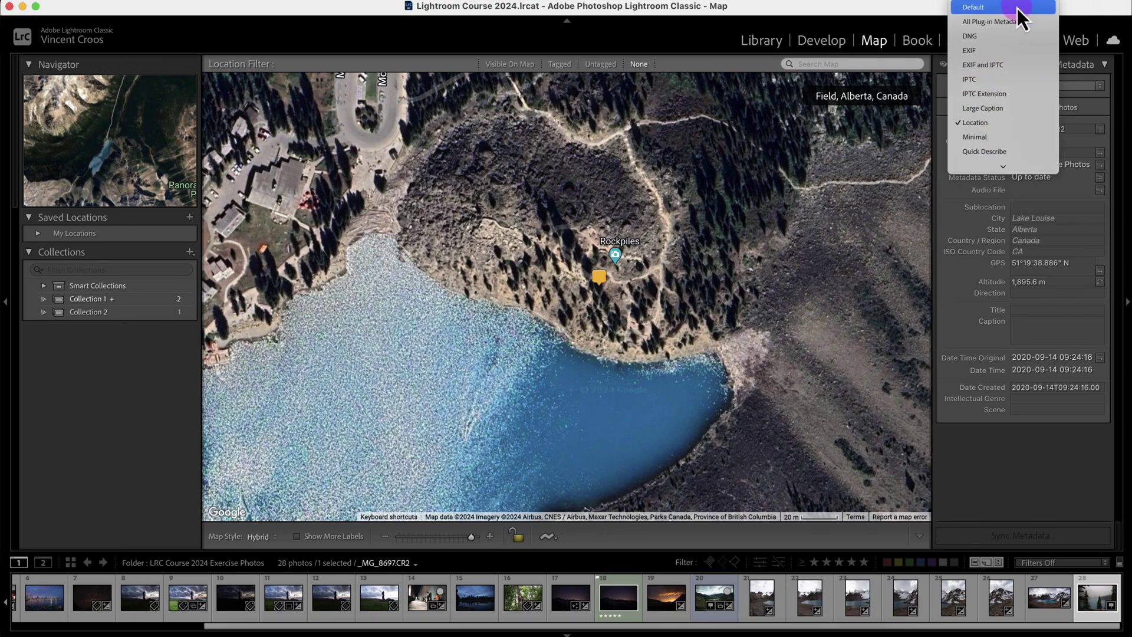
{"action": "left_click", "coordinate": [1017, 8]}
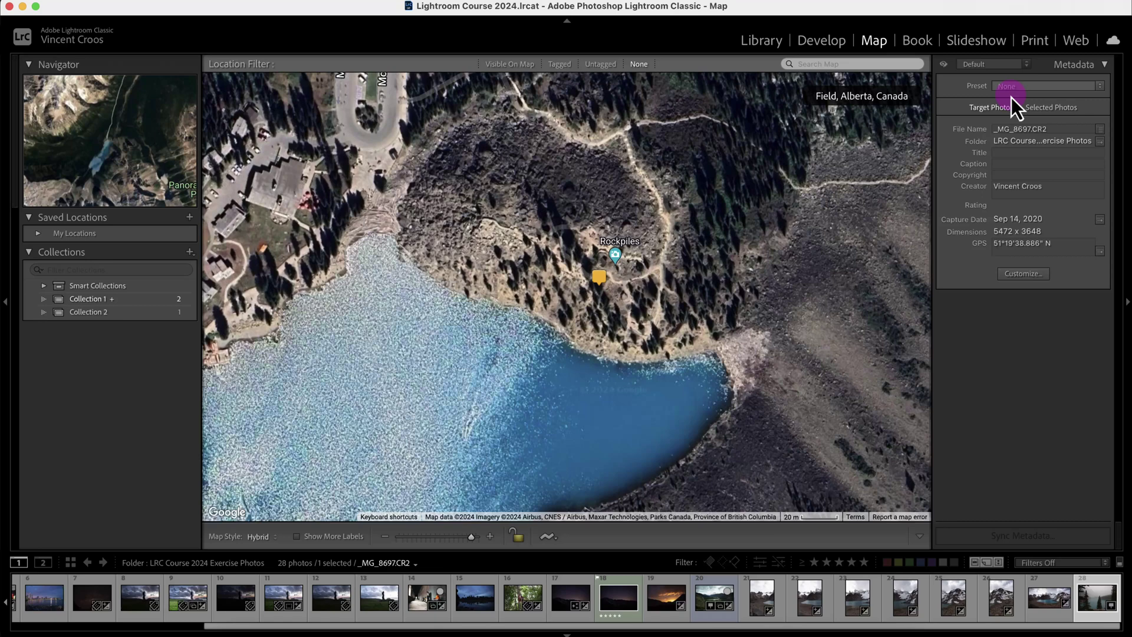
{"action": "left_click", "coordinate": [993, 67]}
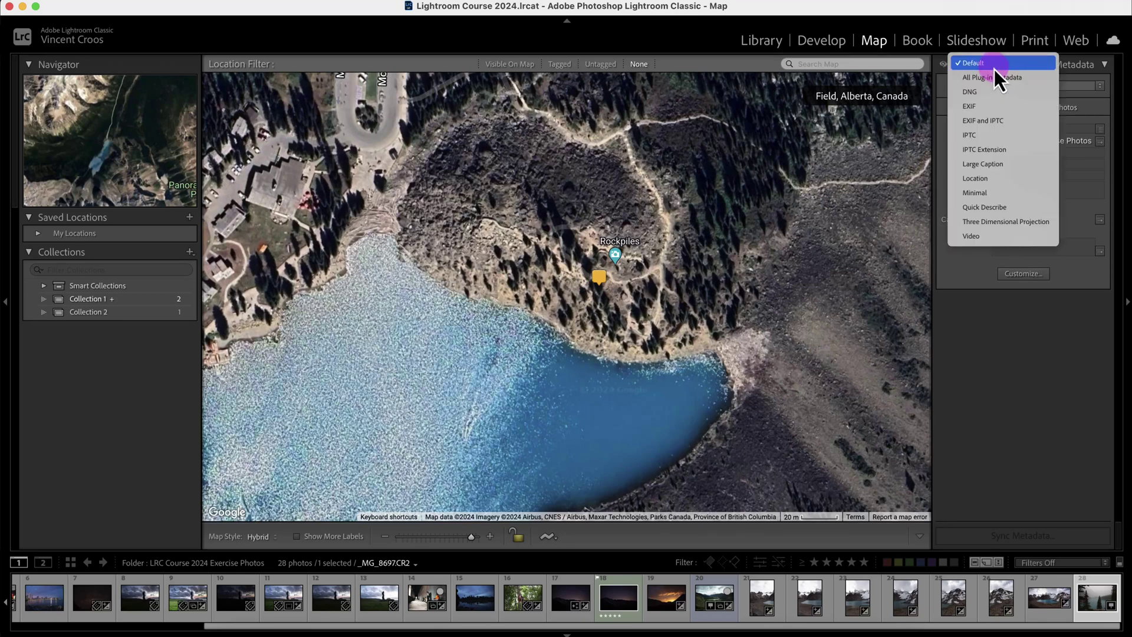
{"action": "left_click", "coordinate": [1001, 177]}
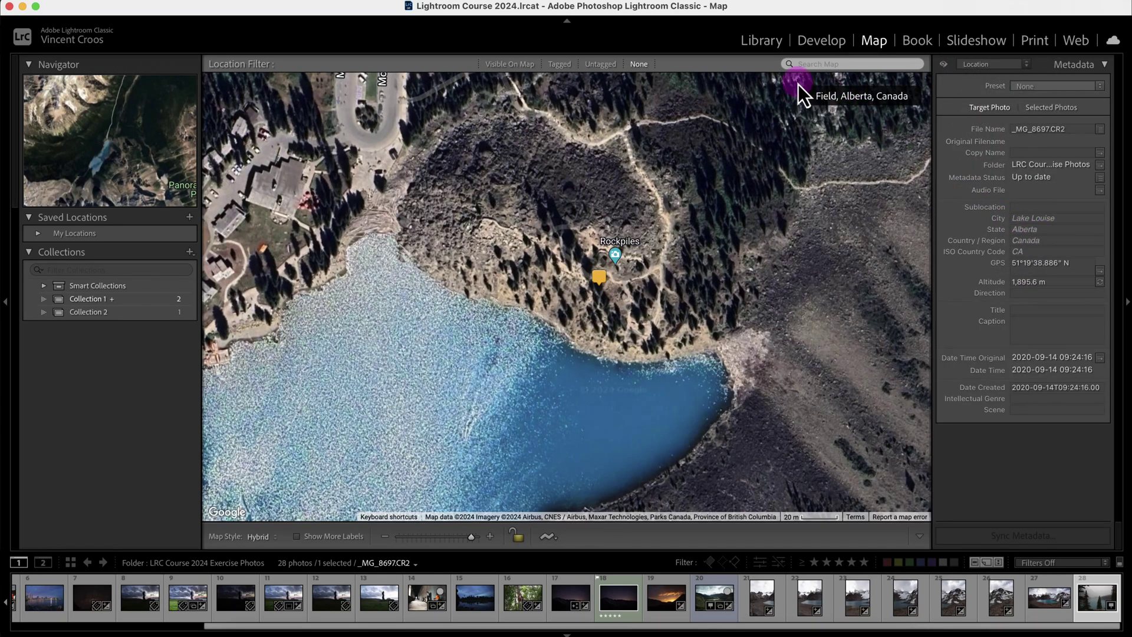
{"action": "left_click", "coordinate": [760, 43]}
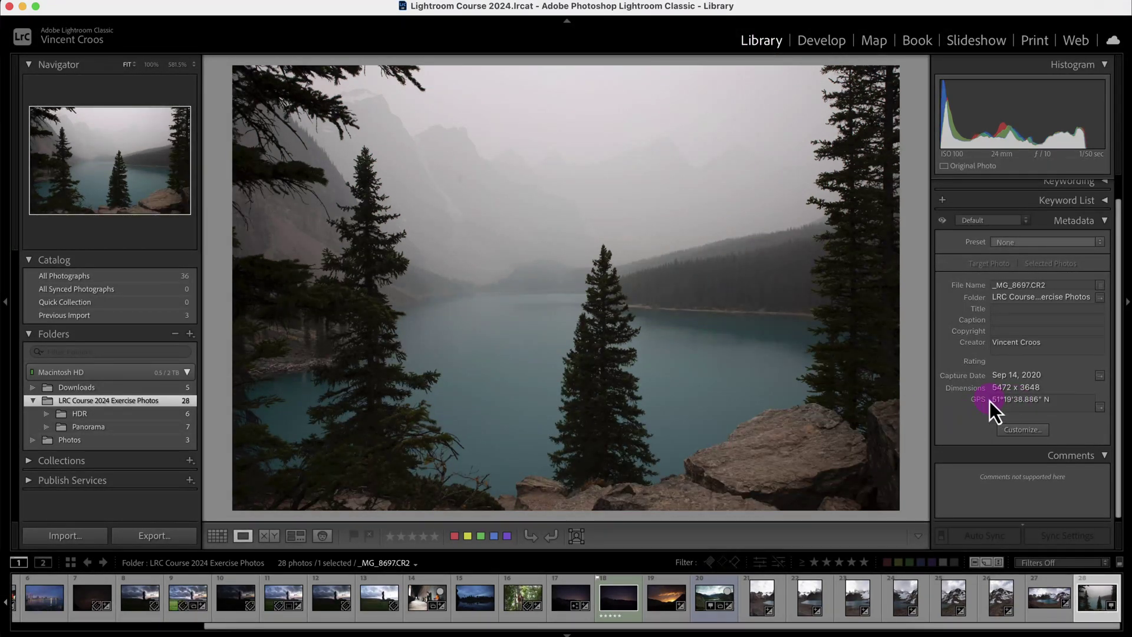
{"action": "left_click", "coordinate": [1029, 430]}
{"action": "scroll", "coordinate": [509, 278], "scroll_direction": "down", "scroll_amount": 15}
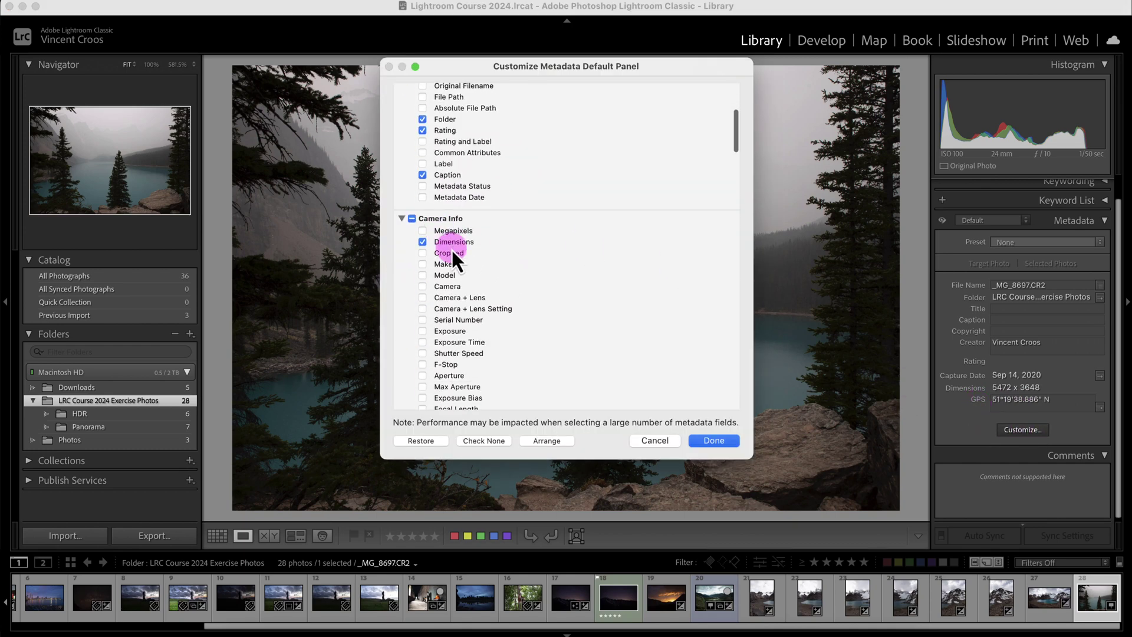
{"action": "scroll", "coordinate": [495, 286], "scroll_direction": "down", "scroll_amount": 4}
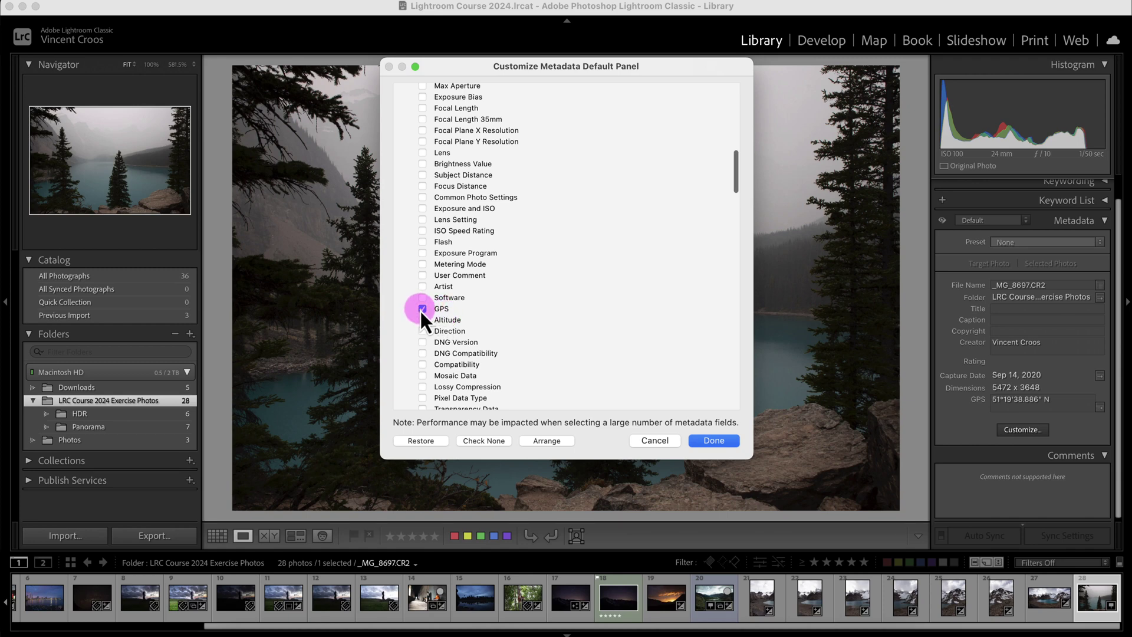
{"action": "left_click", "coordinate": [713, 441]}
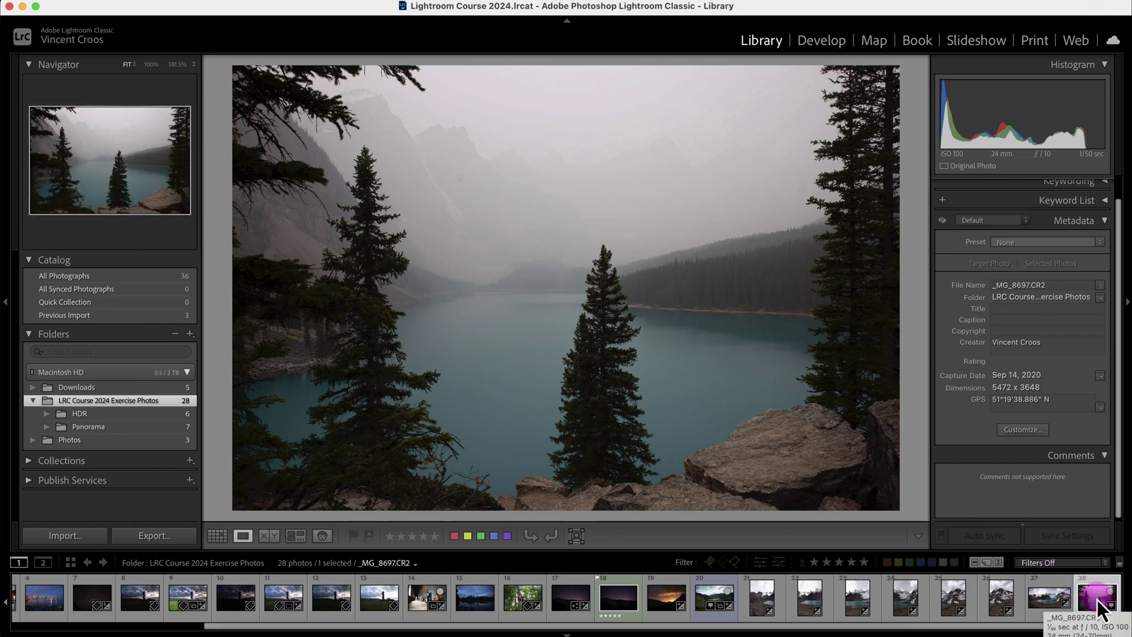
Step: Return to the Map module to show _MG_8697.CR2's Lake Louise location and altitude
{"action": "left_click_drag", "start_coordinate": [1095, 603], "coordinate": [1089, 576]}
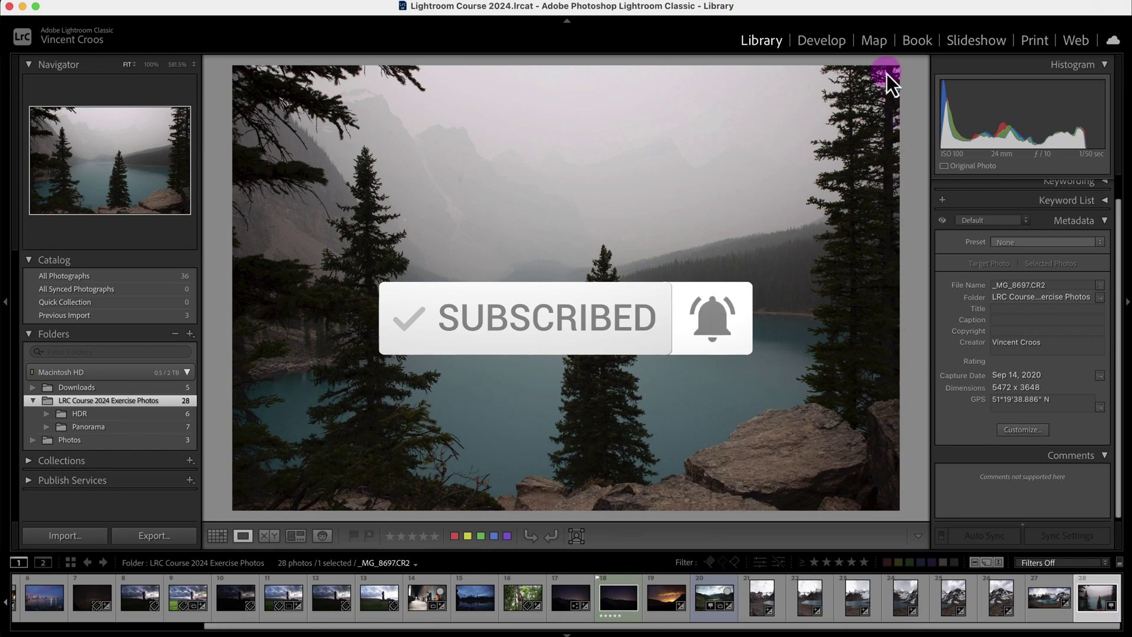
{"action": "left_click", "coordinate": [876, 41]}
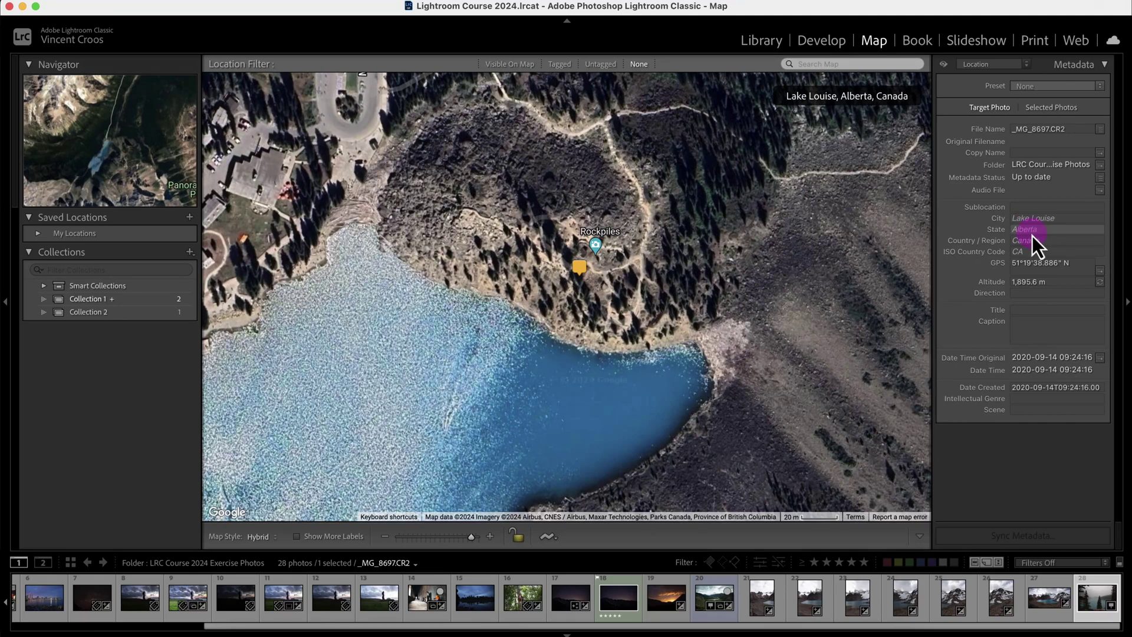
Step: Zoom the map out twice and pan north along Moraine Lake Rd to Lake Louise
{"action": "left_click_drag", "start_coordinate": [800, 276], "coordinate": [837, 264]}
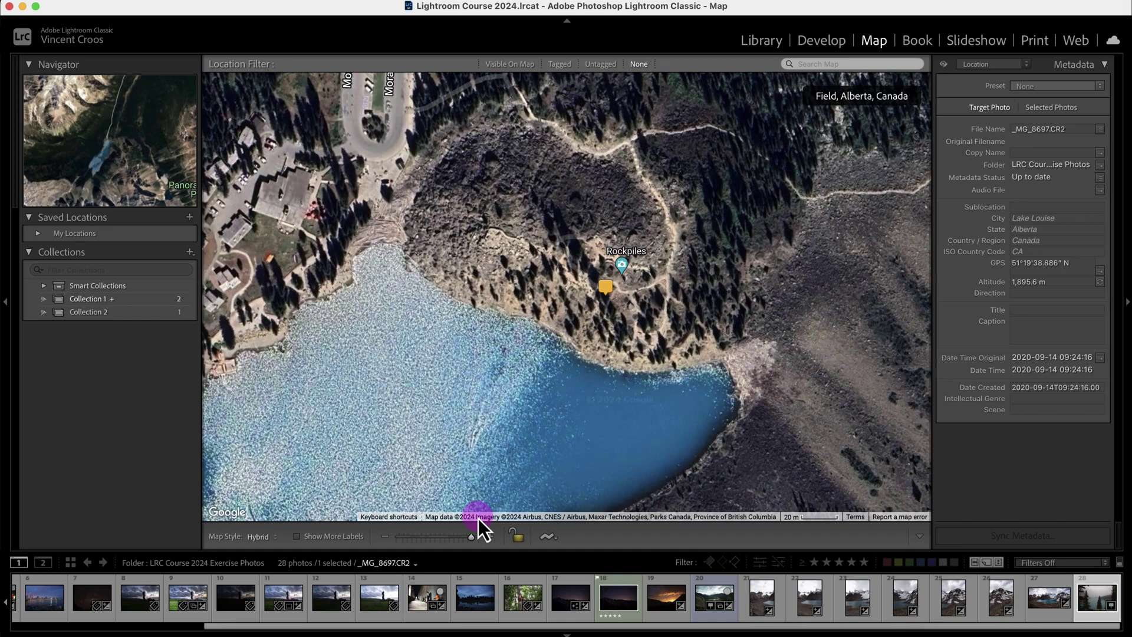
{"action": "left_click_drag", "start_coordinate": [474, 534], "coordinate": [462, 535]}
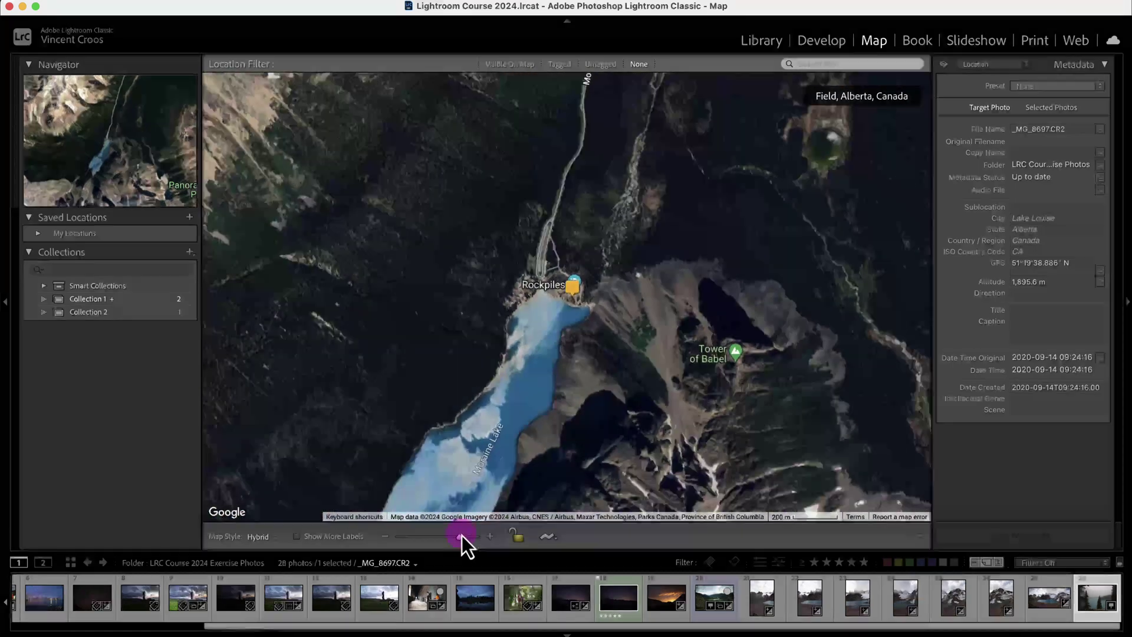
{"action": "left_click_drag", "start_coordinate": [607, 300], "coordinate": [620, 216]}
{"action": "left_click_drag", "start_coordinate": [459, 536], "coordinate": [440, 534]}
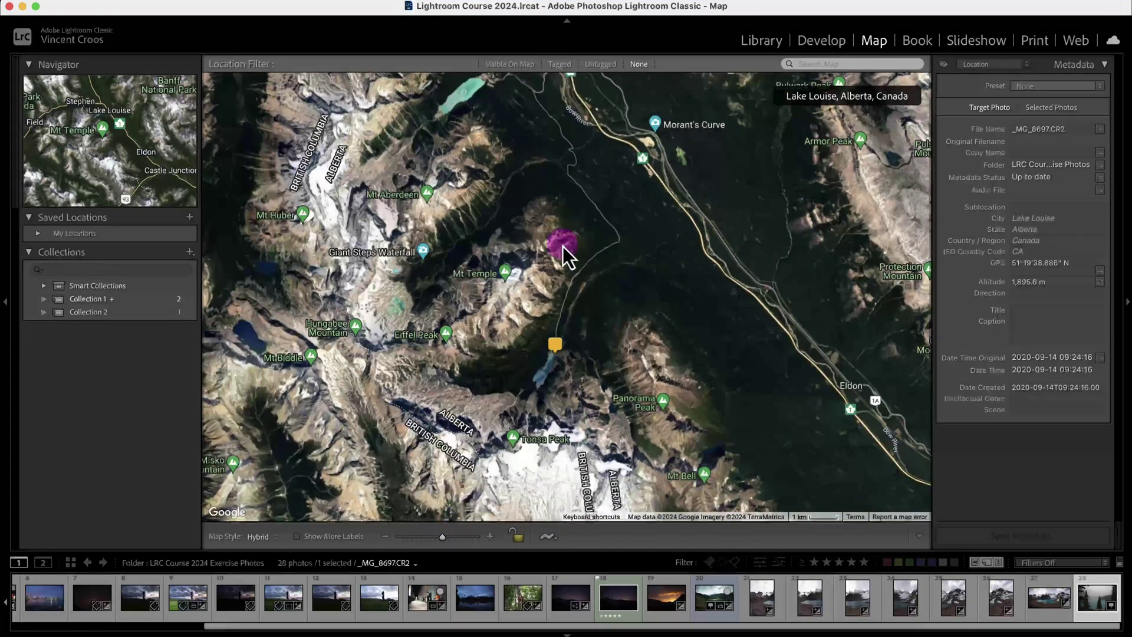
{"action": "left_click_drag", "start_coordinate": [658, 195], "coordinate": [595, 227]}
Step: Open the preview card on the photo's marker, showing the misty lake shot dated 2020-09-14
{"action": "left_click", "coordinate": [589, 444]}
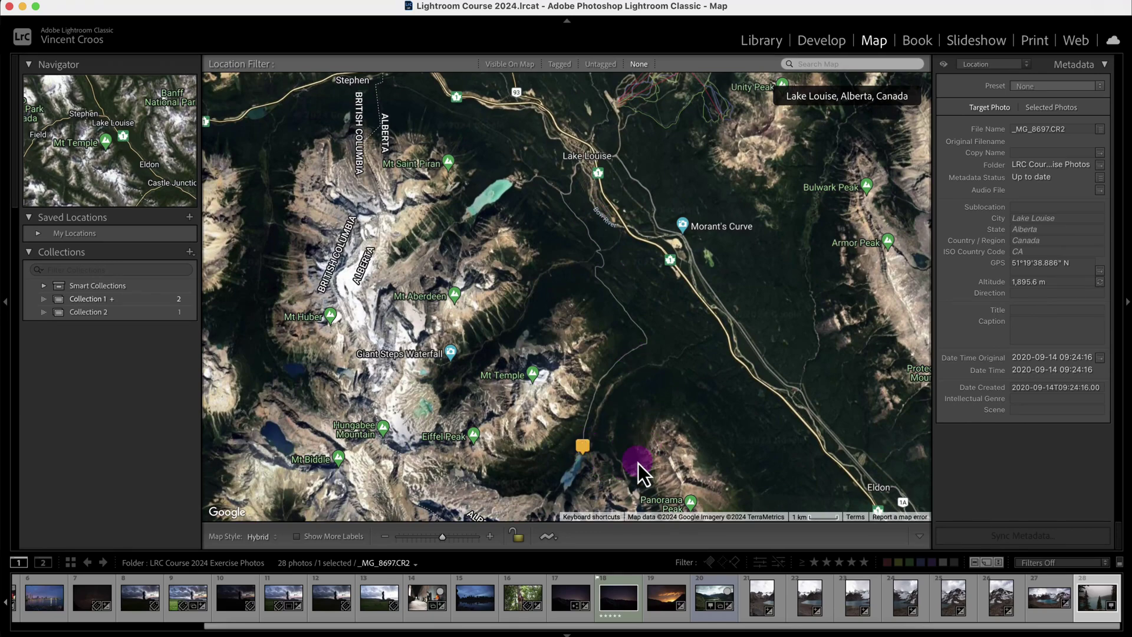
{"action": "left_click_drag", "start_coordinate": [637, 462], "coordinate": [620, 428]}
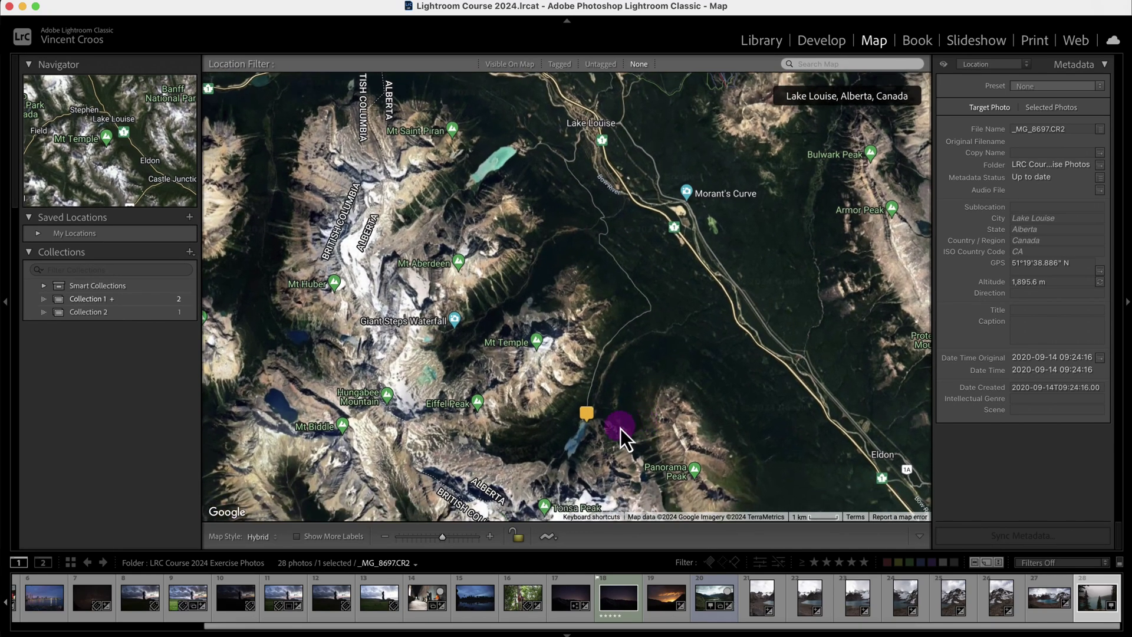
{"action": "left_click", "coordinate": [779, 41]}
{"action": "left_click", "coordinate": [873, 43]}
{"action": "left_click", "coordinate": [590, 415]}
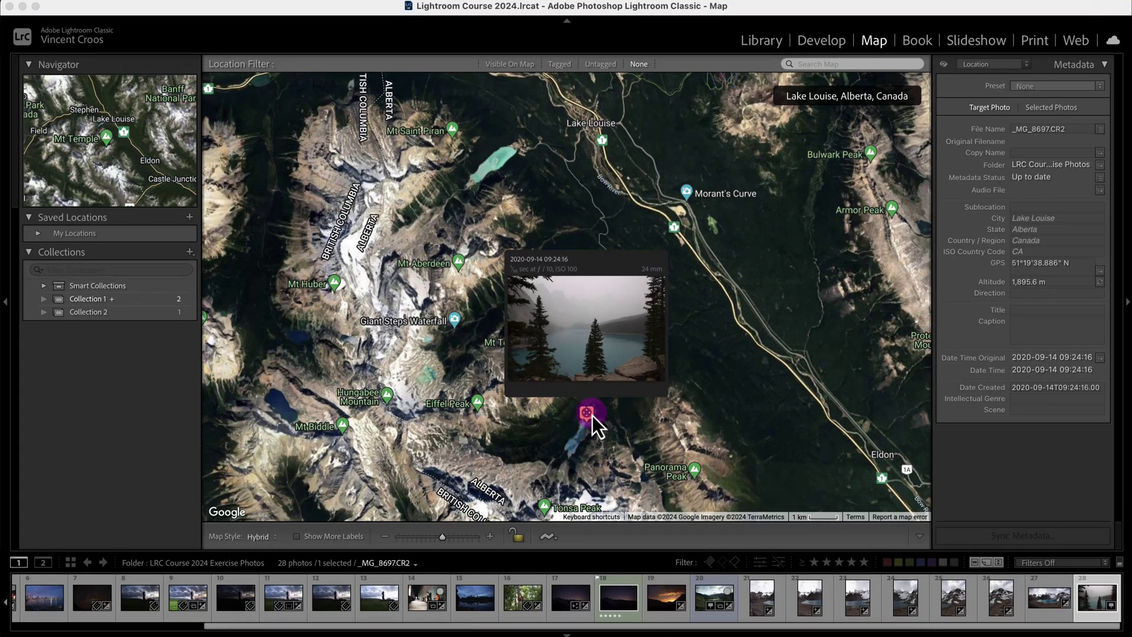
Step: Set the photo's Sublocation to 'Lake Moraine', then reselect _MG_8697.CR2 in the filmstrip
{"action": "left_click", "coordinate": [1026, 206]}
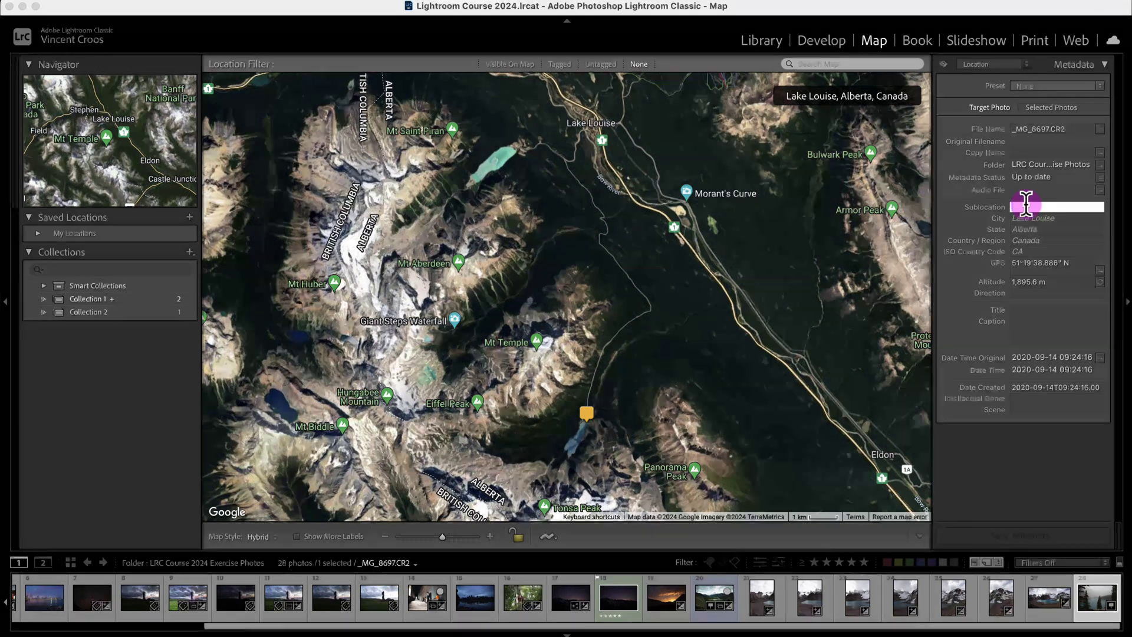
{"action": "type", "text": "Lake Moraine"}
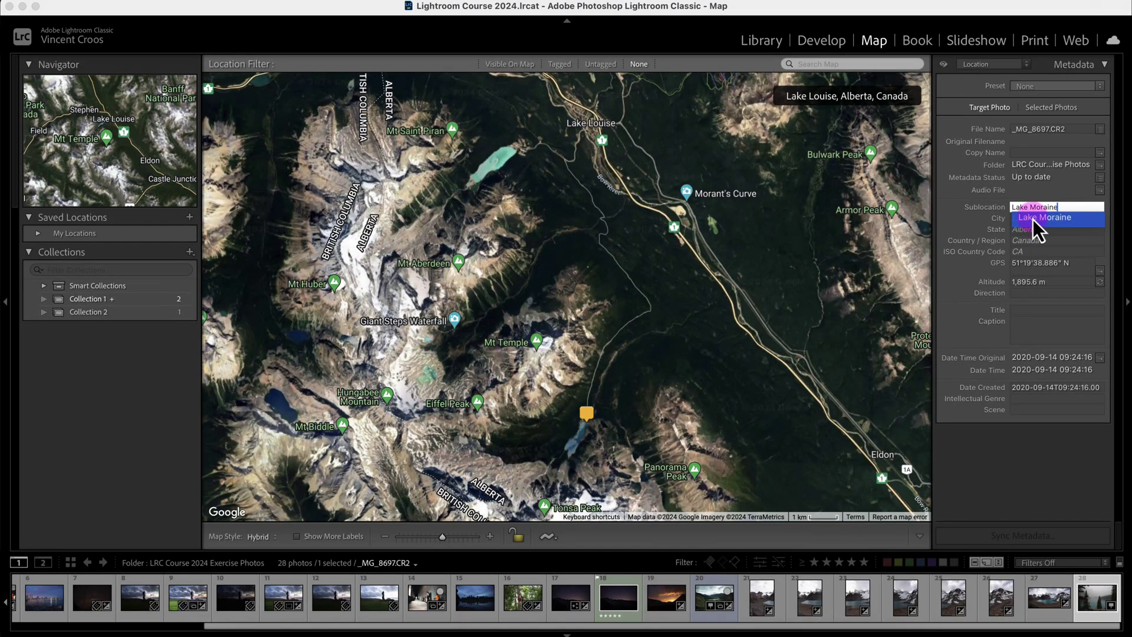
{"action": "left_click", "coordinate": [1033, 218]}
{"action": "left_click", "coordinate": [1030, 221]}
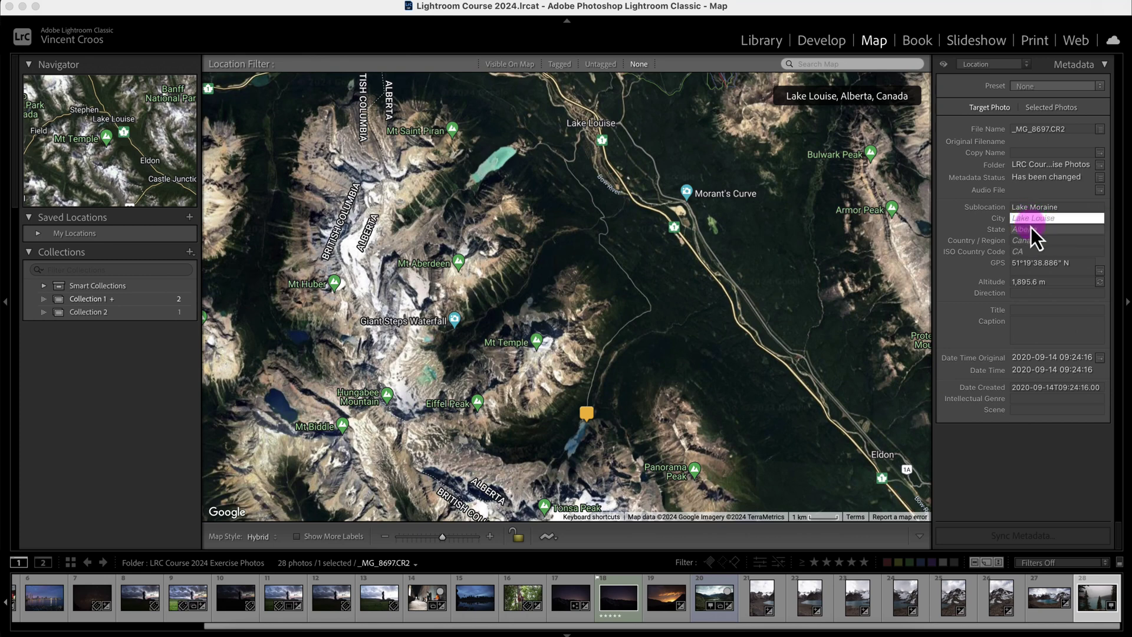
{"action": "left_click", "coordinate": [1046, 602]}
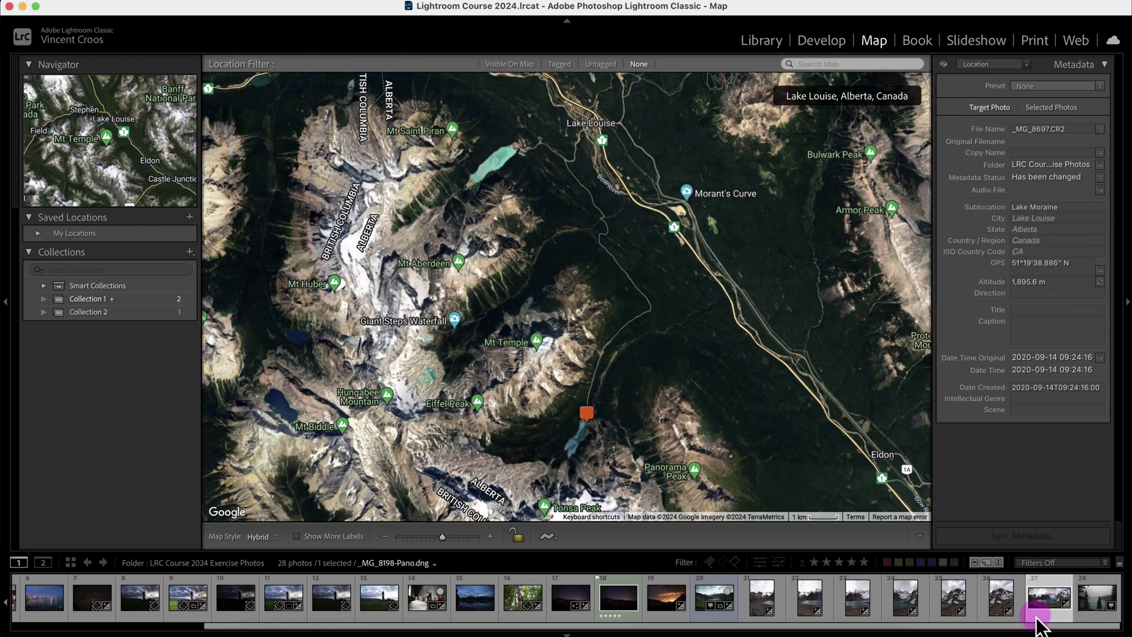
{"action": "left_click", "coordinate": [1094, 613]}
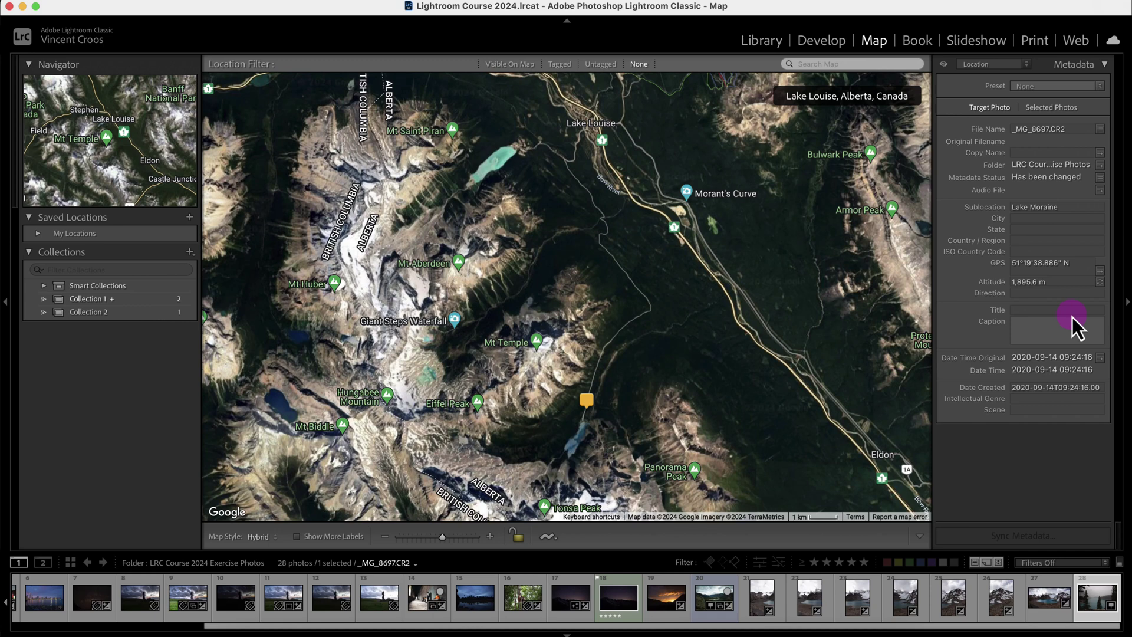
Step: Fill in City 'Lake Louise', Country 'Canada' and State 'Alberta'
{"action": "left_click", "coordinate": [1018, 219]}
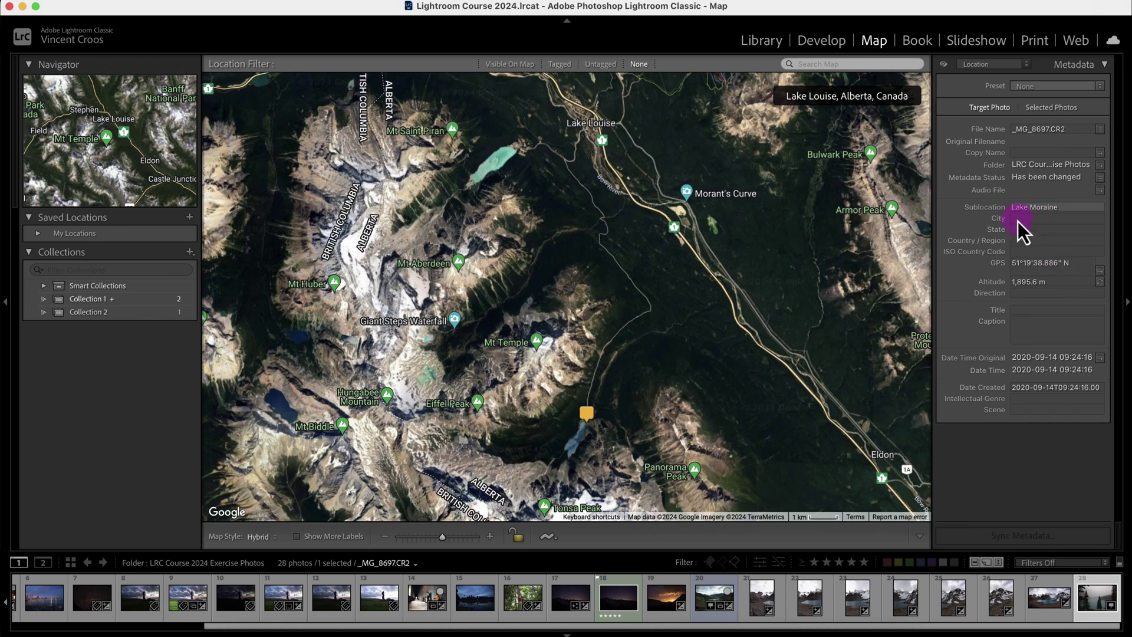
{"action": "type", "text": "Lake"}
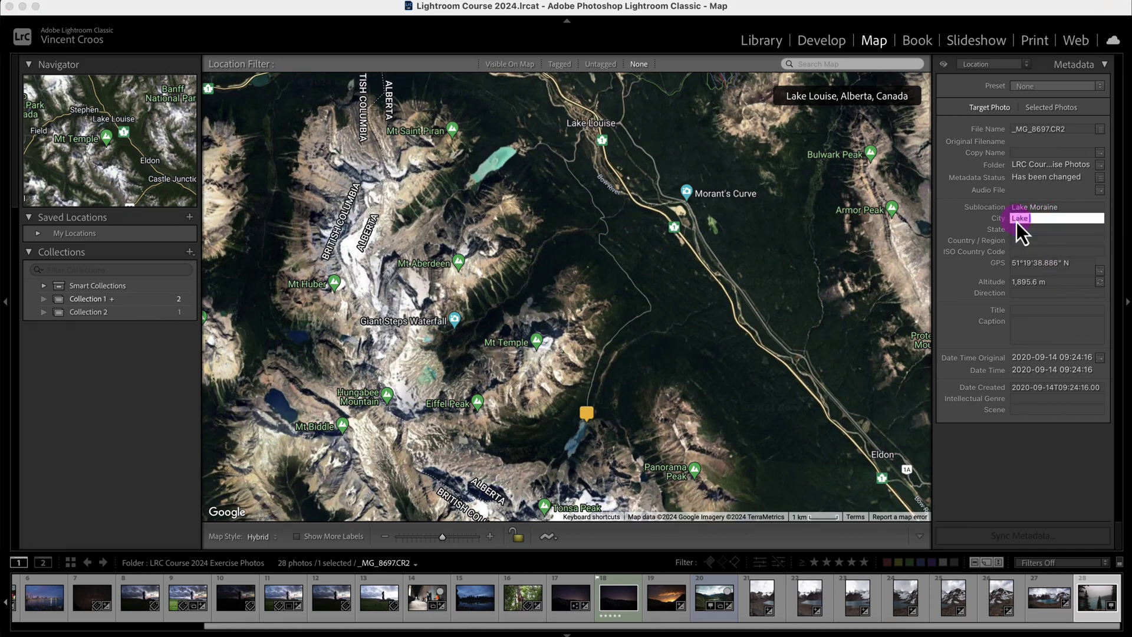
{"action": "type", "text": " Louise"}
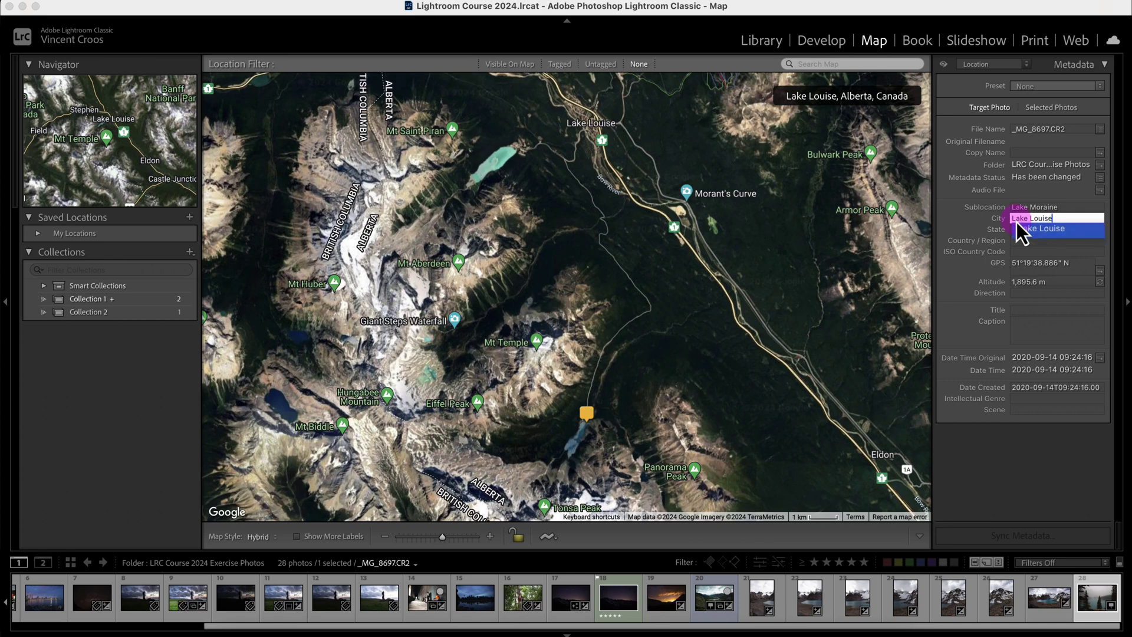
{"action": "left_click", "coordinate": [1041, 233]}
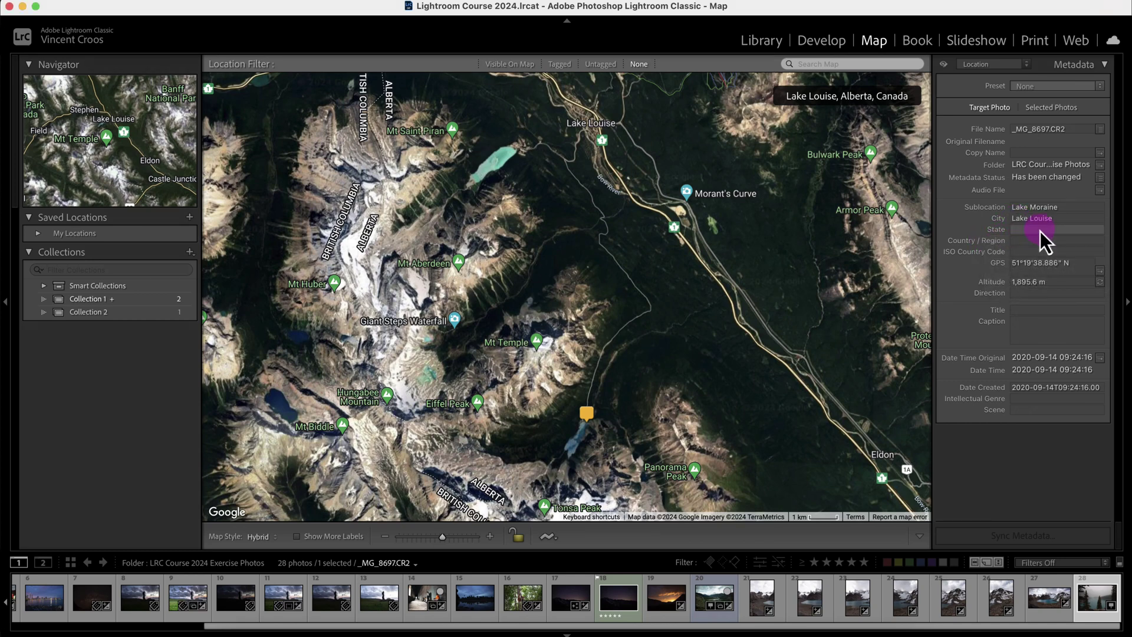
{"action": "left_click", "coordinate": [1040, 231]}
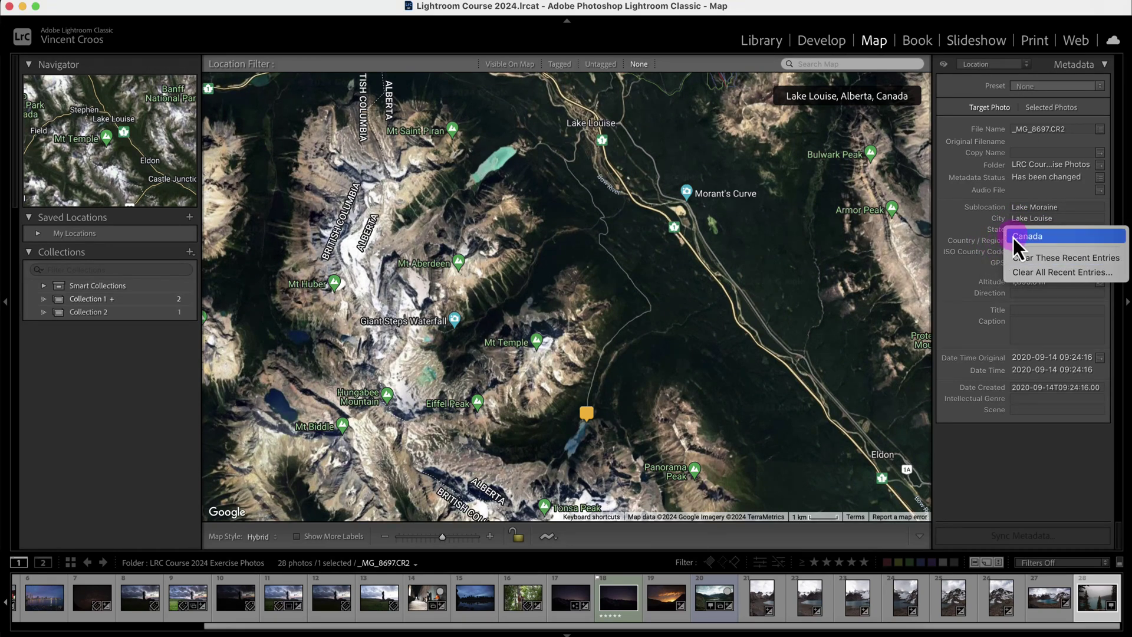
{"action": "left_click", "coordinate": [1014, 237]}
{"action": "left_click", "coordinate": [1035, 230]}
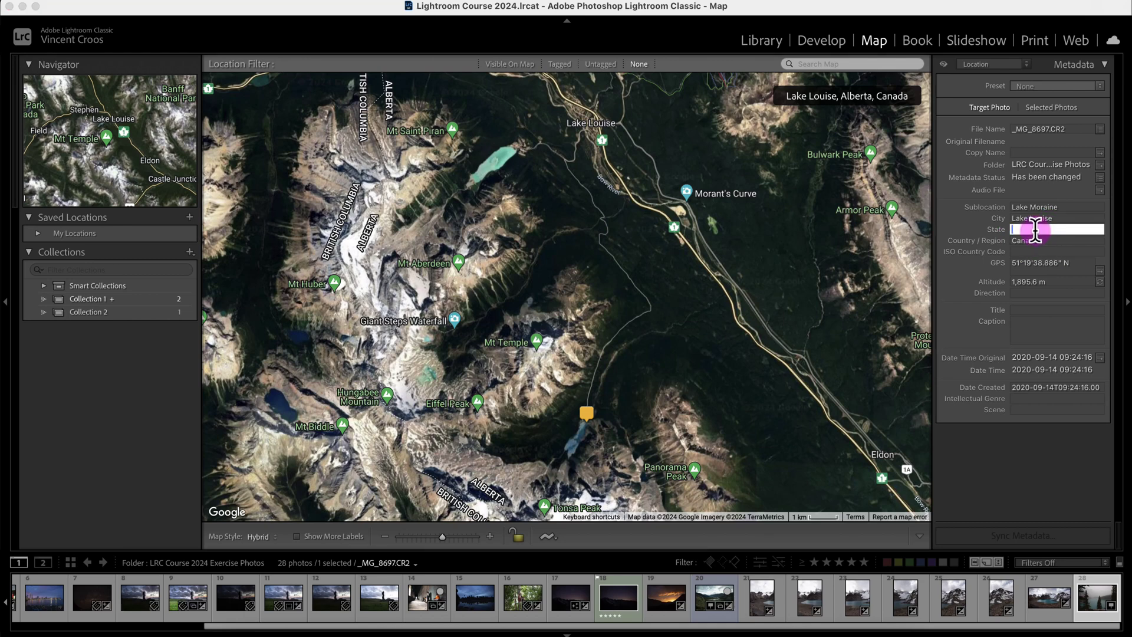
{"action": "type", "text": "Alberta"}
{"action": "left_click", "coordinate": [1025, 292]}
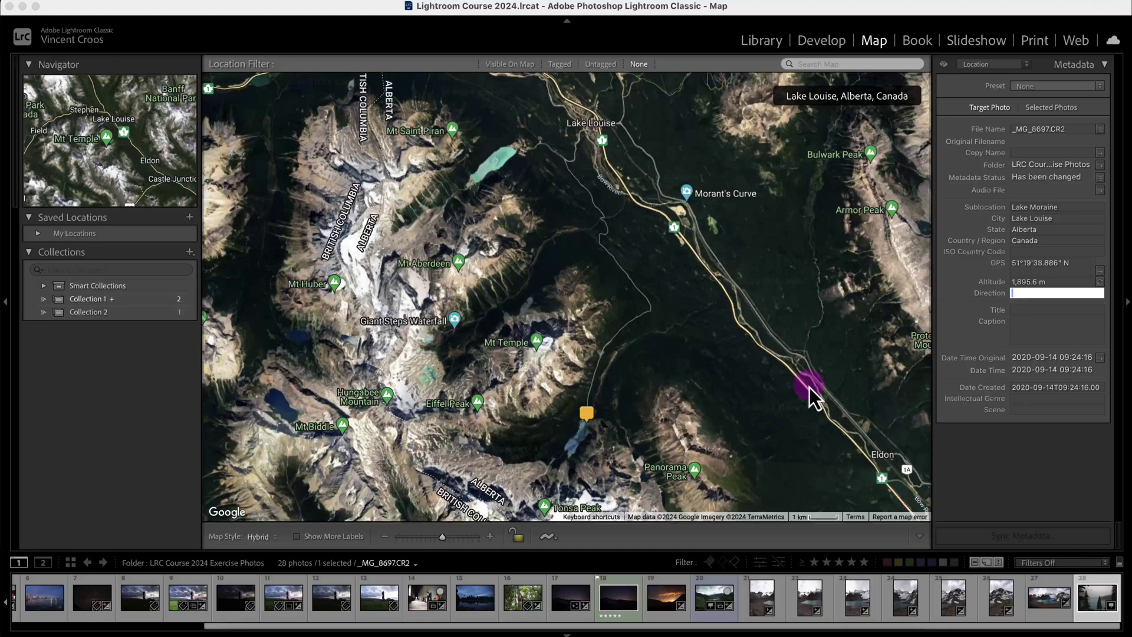
Step: Zoom the map far out, then back in closely on the pin at the Moraine Lake Rockpile
{"action": "left_click", "coordinate": [710, 422]}
{"action": "left_click_drag", "start_coordinate": [680, 336], "coordinate": [715, 253]}
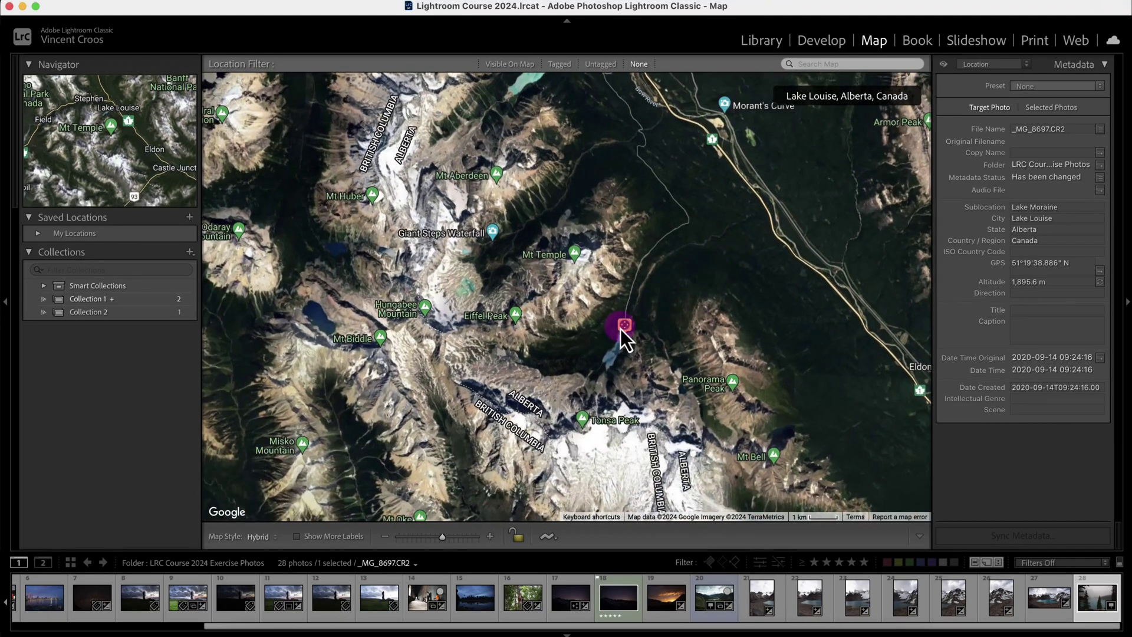
{"action": "mouse_move", "coordinate": [625, 323]}
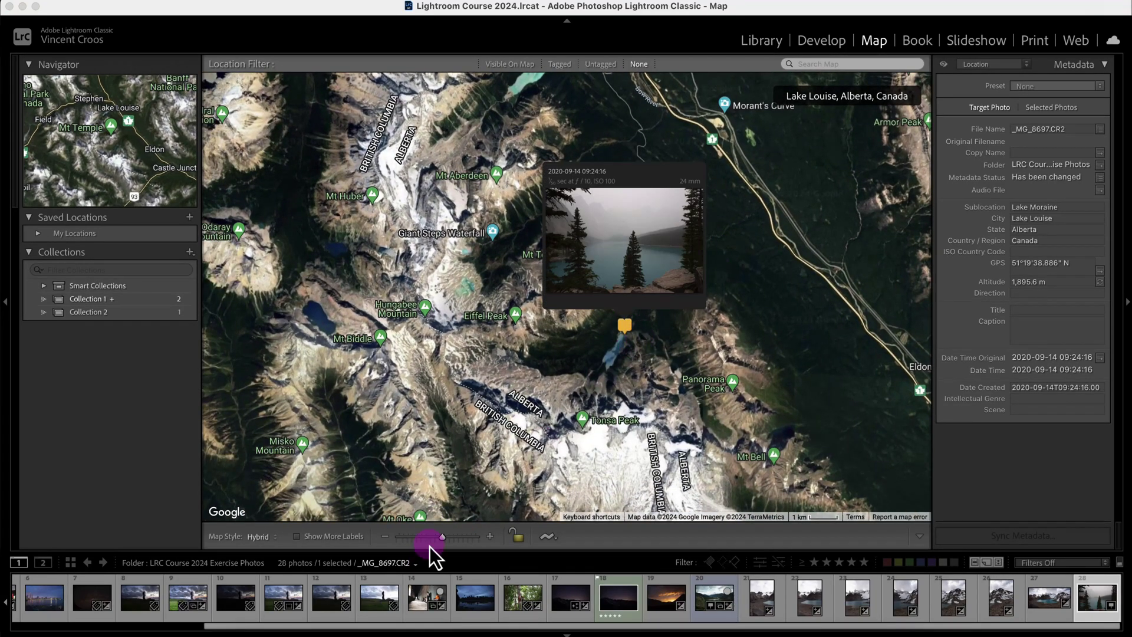
{"action": "mouse_move", "coordinate": [433, 538]}
{"action": "left_mouse_down"}
{"action": "mouse_move", "coordinate": [415, 539]}
{"action": "mouse_move", "coordinate": [451, 537]}
{"action": "mouse_move", "coordinate": [439, 538]}
{"action": "left_mouse_up"}
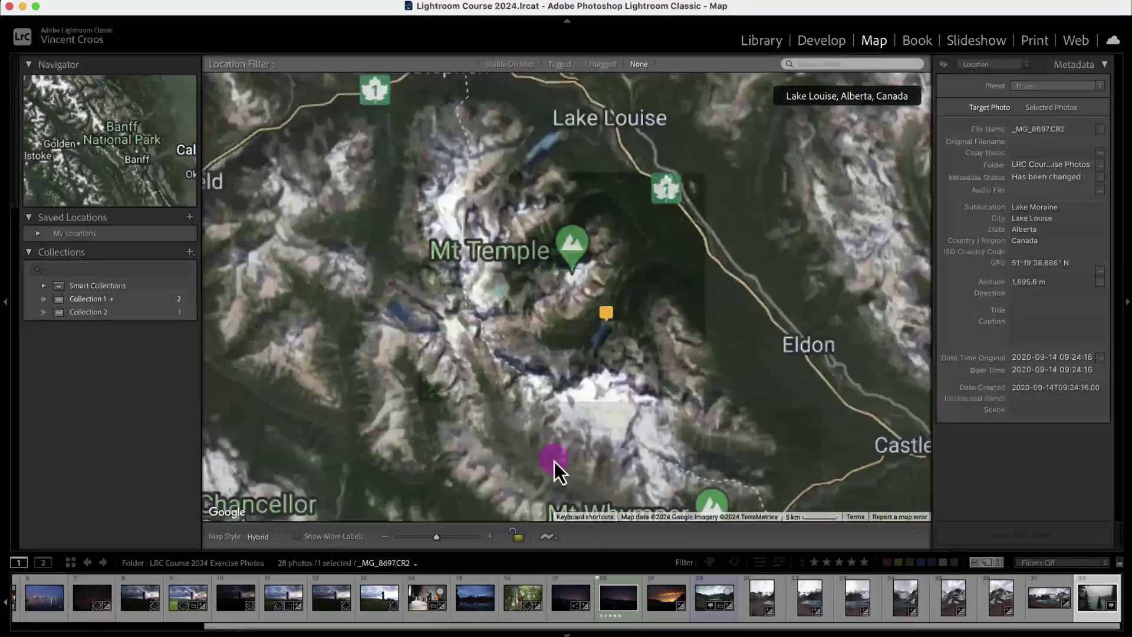
{"action": "scroll", "coordinate": [538, 421], "scroll_direction": "down", "scroll_amount": 2}
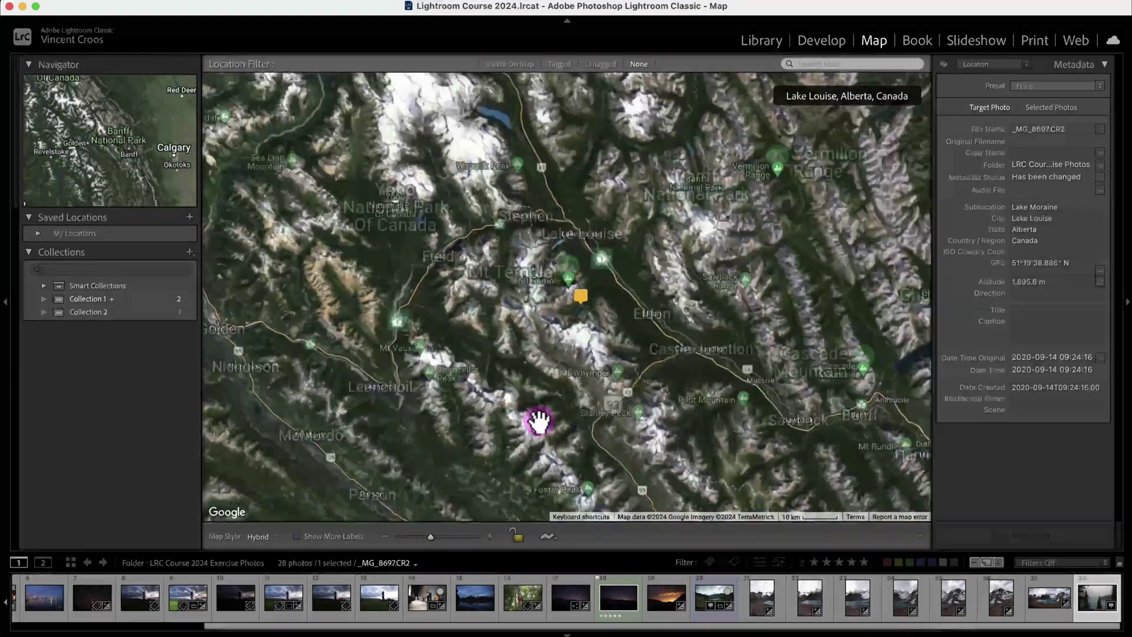
{"action": "scroll", "coordinate": [538, 421], "scroll_direction": "up", "scroll_amount": 4}
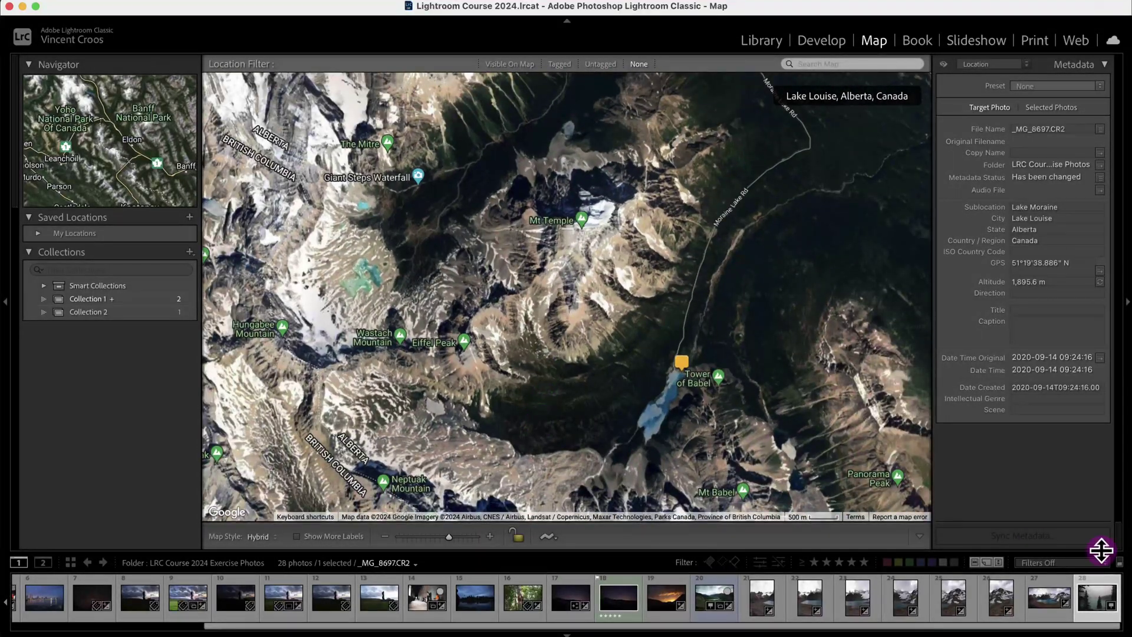
{"action": "left_click", "coordinate": [1096, 607]}
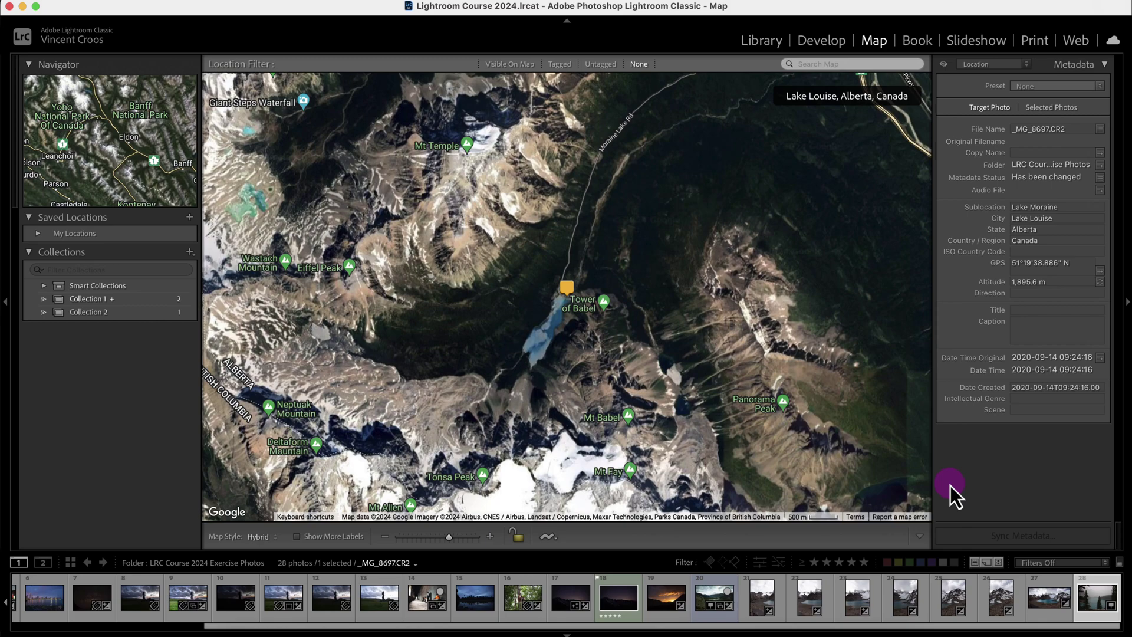
{"action": "left_click_drag", "start_coordinate": [595, 369], "coordinate": [597, 306]}
{"action": "left_click", "coordinate": [462, 536]}
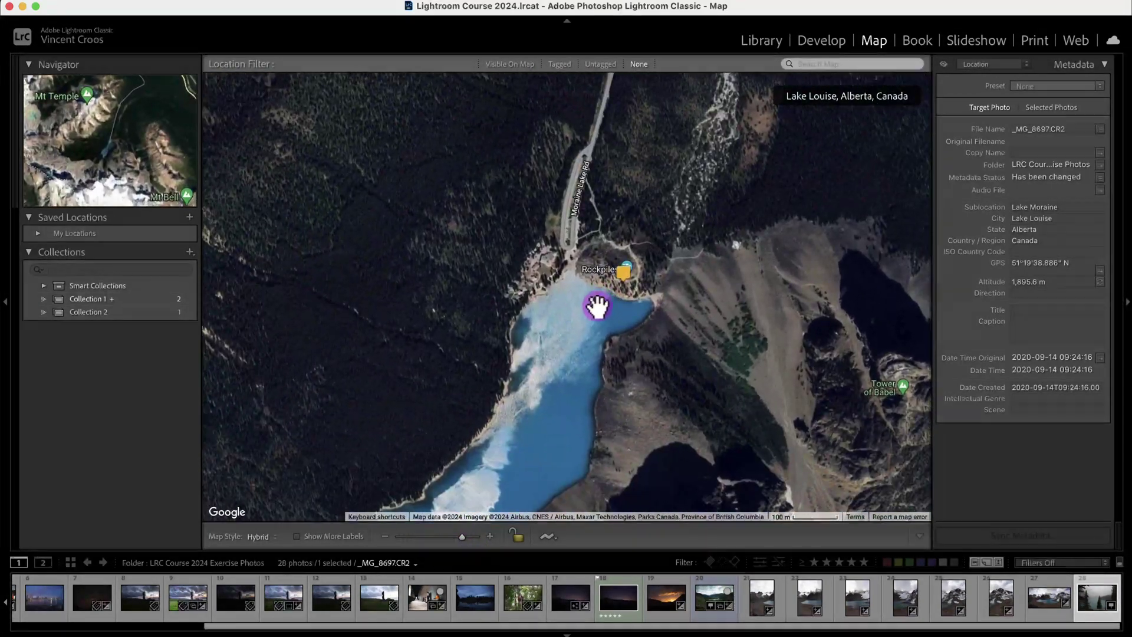
{"action": "left_click", "coordinate": [255, 538]}
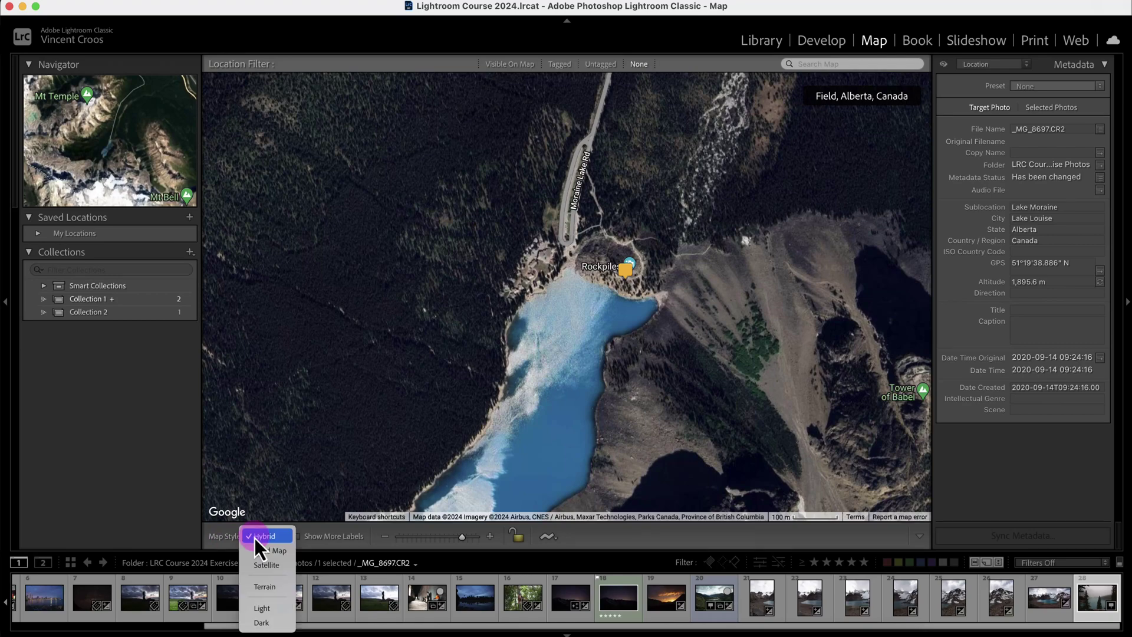
{"action": "left_click", "coordinate": [279, 553]}
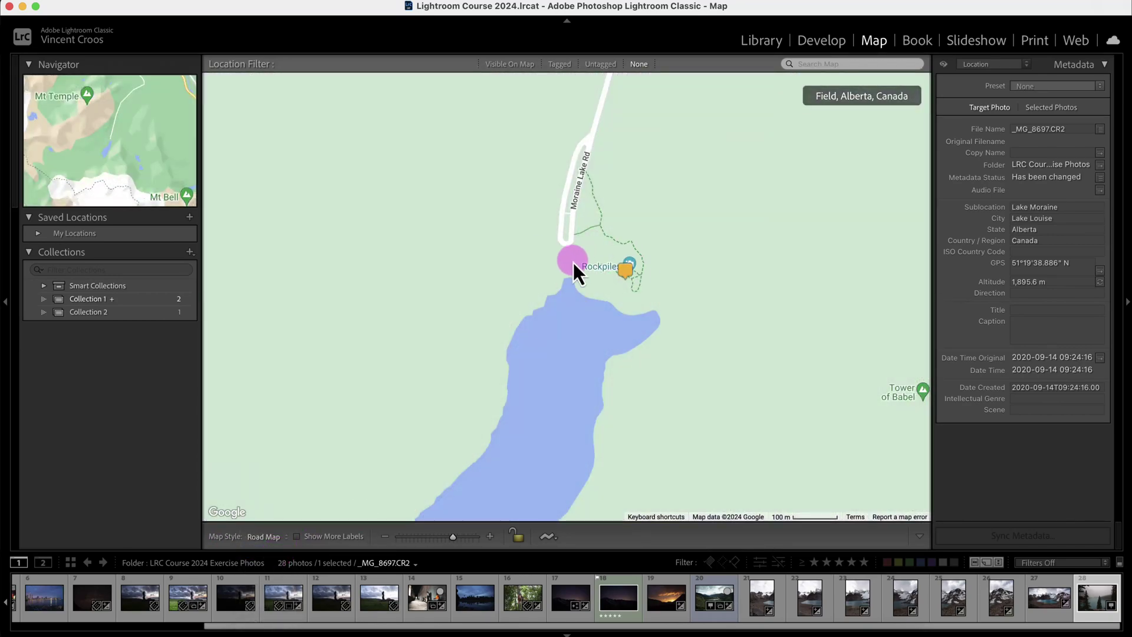
{"action": "left_click", "coordinate": [270, 538]}
{"action": "left_click", "coordinate": [271, 553]}
{"action": "left_click", "coordinate": [278, 540]}
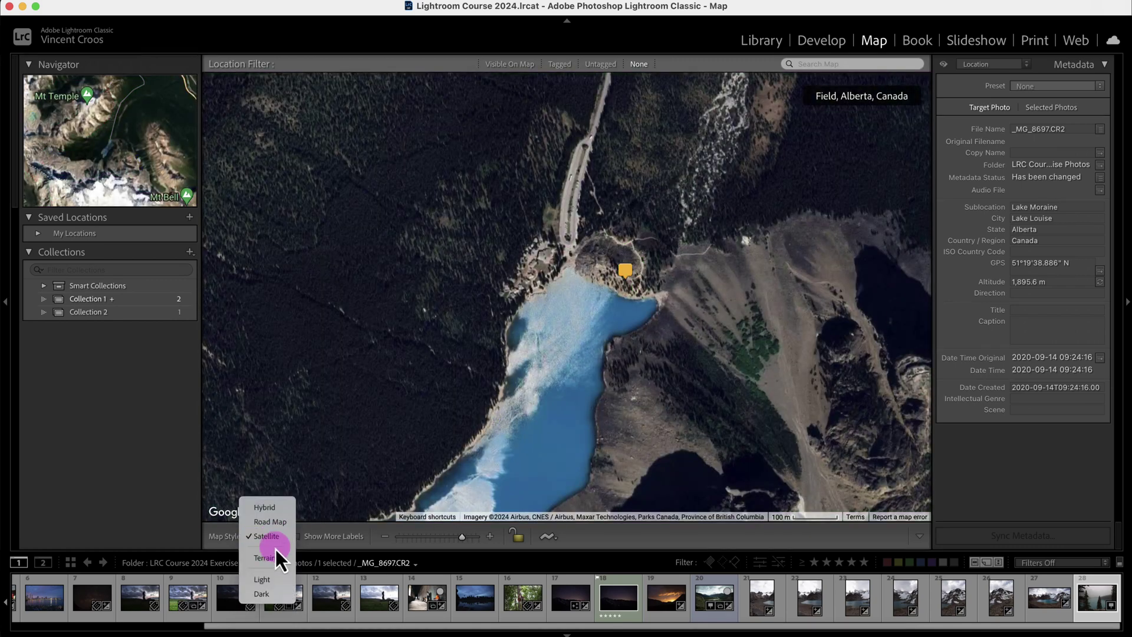
{"action": "left_click", "coordinate": [275, 557]}
{"action": "left_click", "coordinate": [267, 536]}
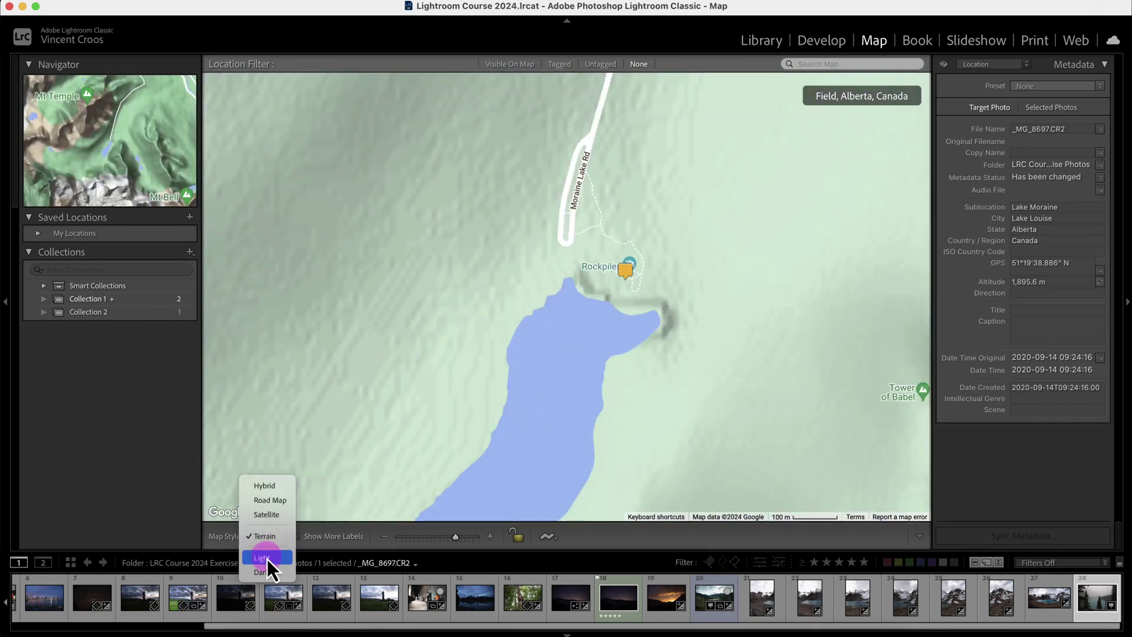
{"action": "left_click", "coordinate": [272, 552]}
{"action": "left_click", "coordinate": [268, 536]}
{"action": "left_click", "coordinate": [270, 556]}
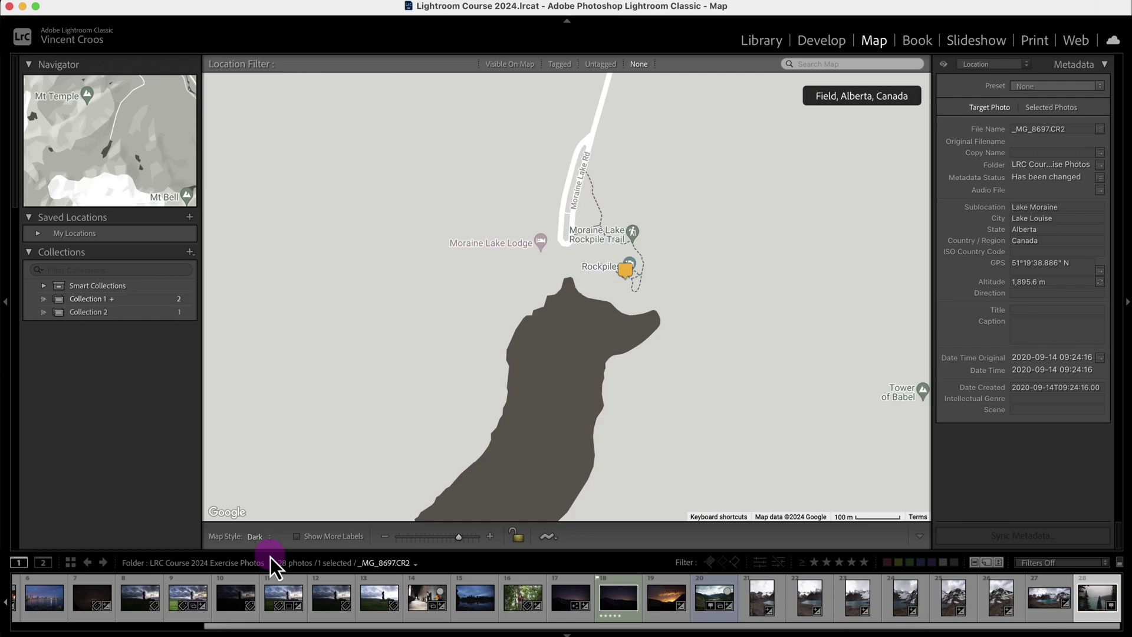
{"action": "left_click", "coordinate": [264, 539]}
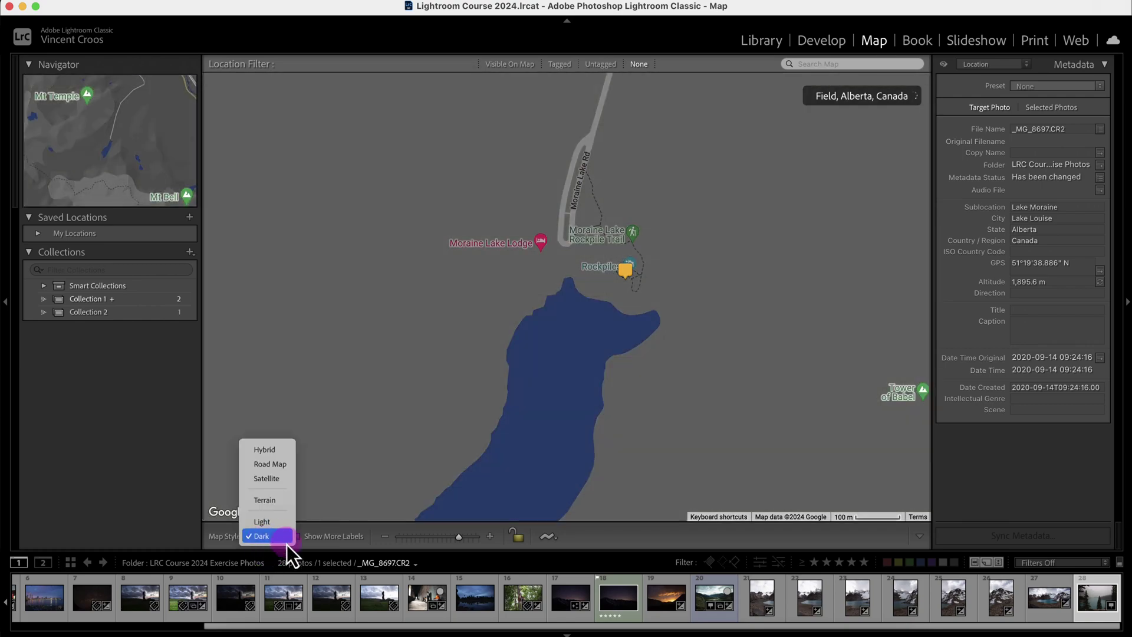
{"action": "left_click", "coordinate": [275, 450]}
Step: Zoom in close on the Rockpile, back out slightly, and pan the map
{"action": "left_click_drag", "start_coordinate": [616, 348], "coordinate": [606, 383]}
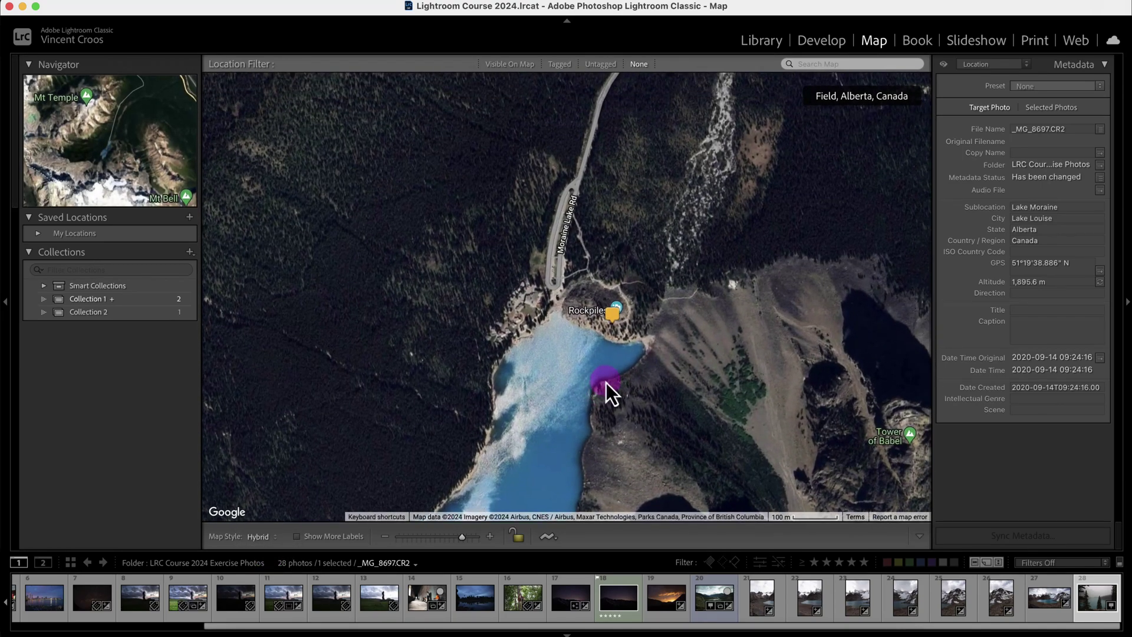
{"action": "left_click", "coordinate": [469, 537]}
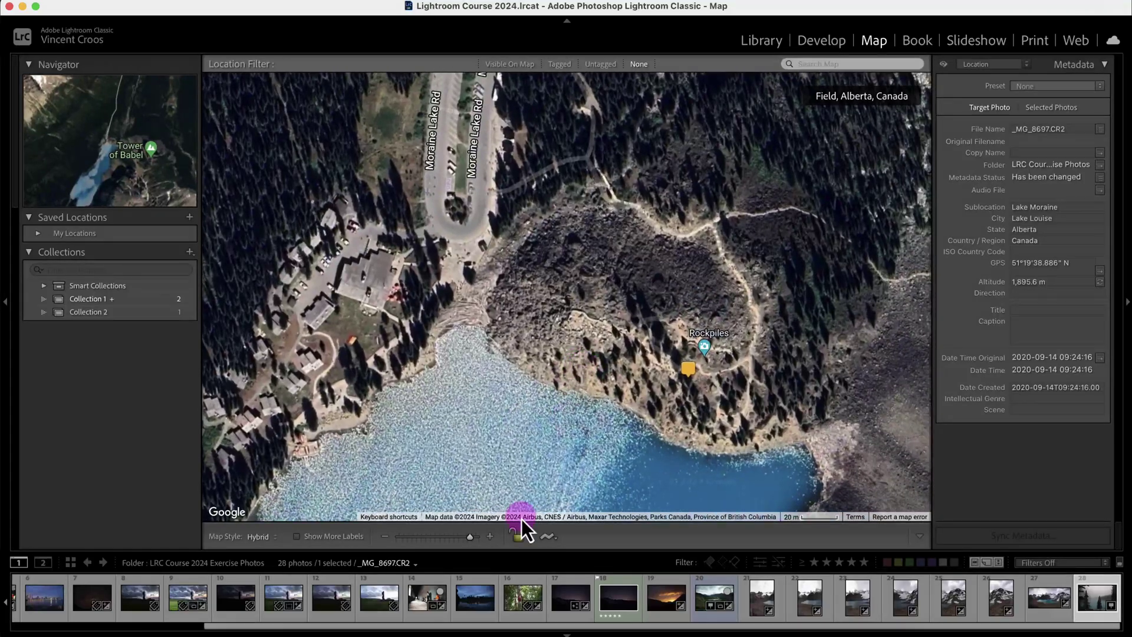
{"action": "left_click_drag", "start_coordinate": [468, 539], "coordinate": [465, 539]}
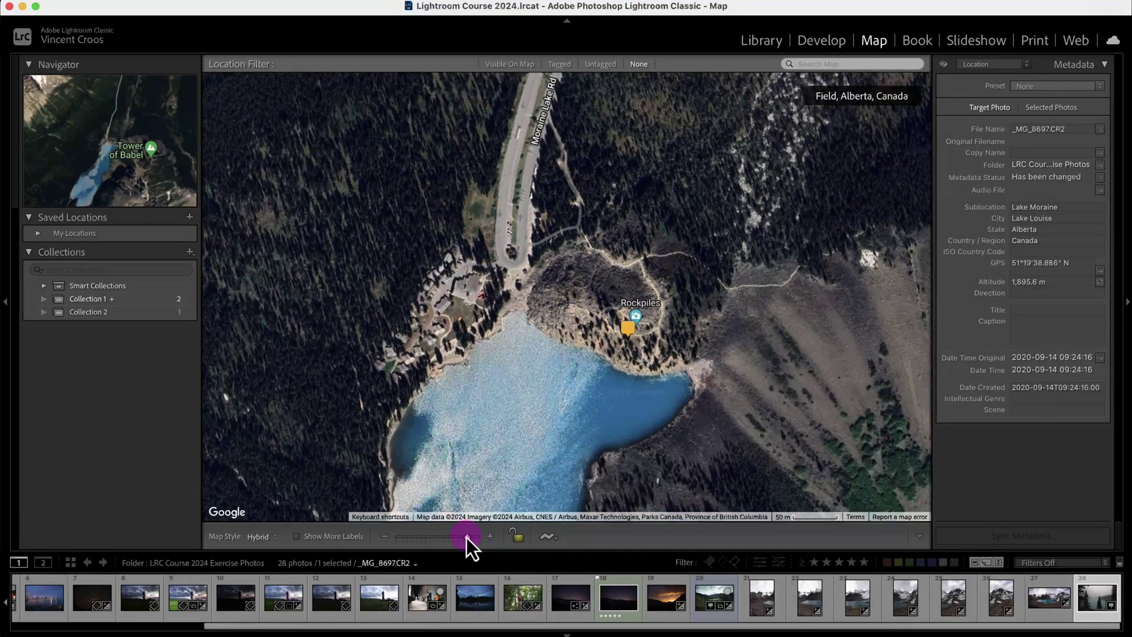
{"action": "left_click_drag", "start_coordinate": [623, 365], "coordinate": [602, 329]}
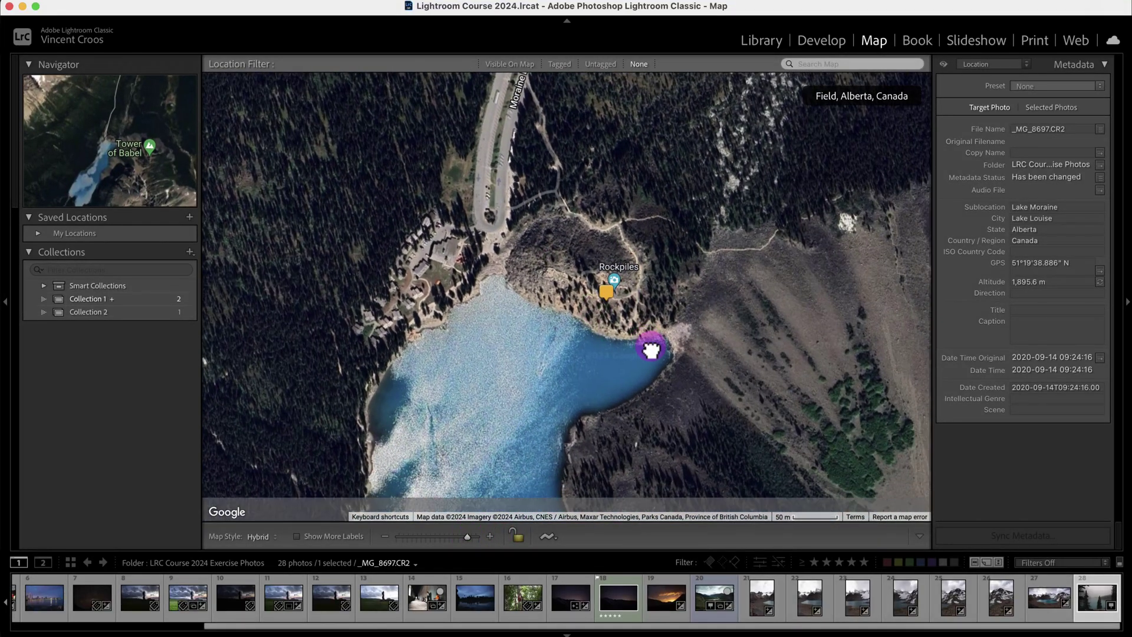
Step: Turn on Show More Labels to reveal Moraine Lake Lodge and the Rockpile Trail
{"action": "left_click", "coordinate": [319, 537]}
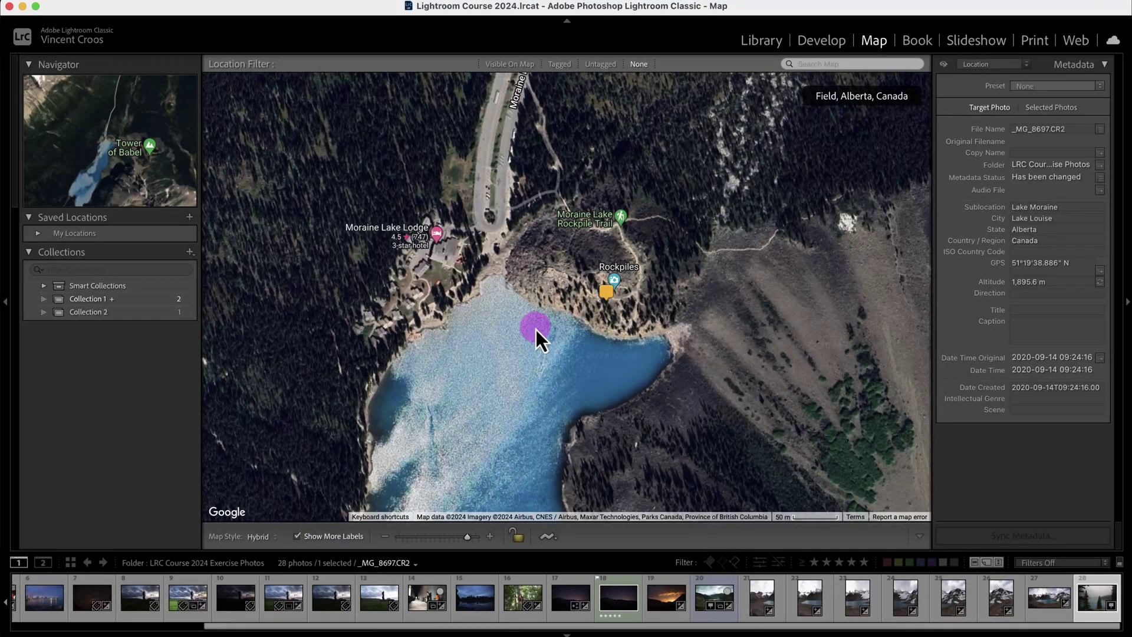
{"action": "left_click_drag", "start_coordinate": [535, 330], "coordinate": [588, 371]}
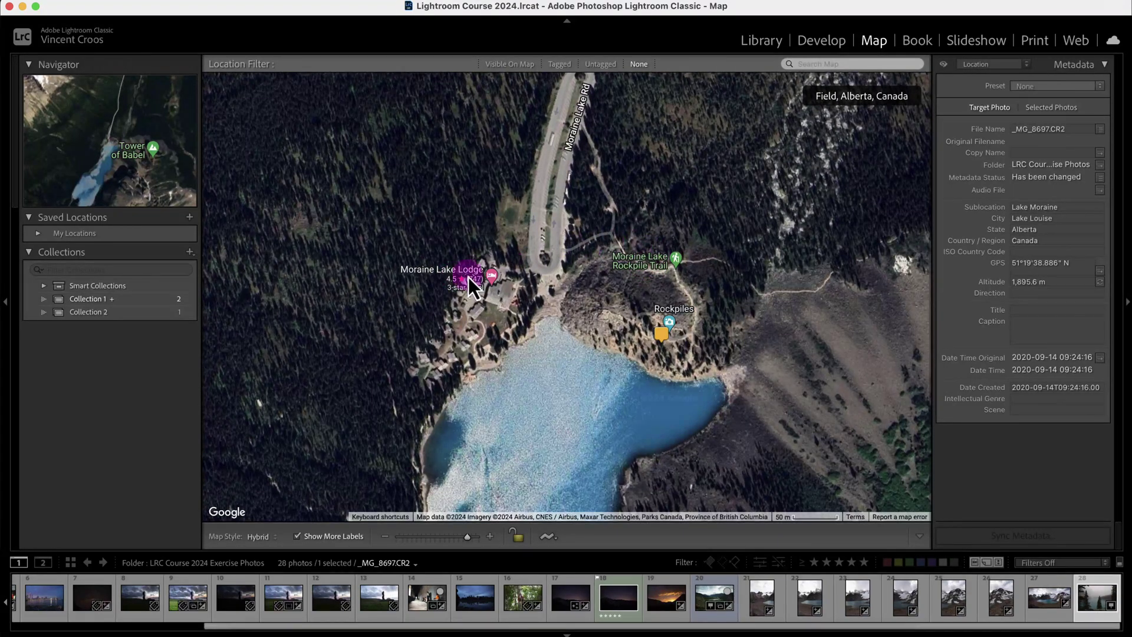
{"action": "left_click_drag", "start_coordinate": [541, 337], "coordinate": [500, 312]}
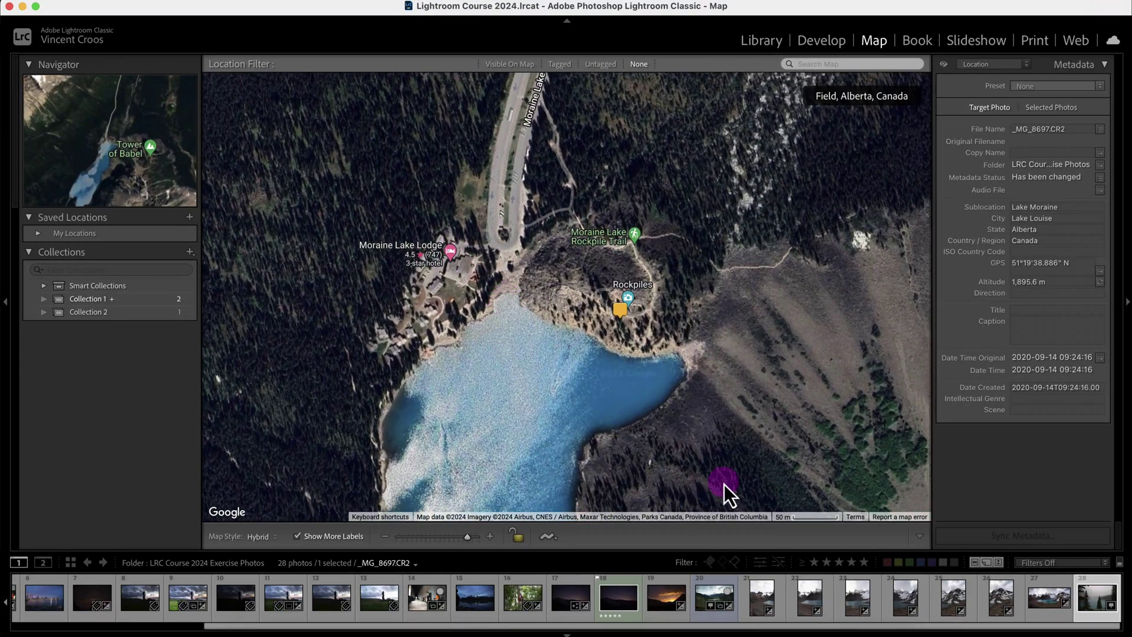
{"action": "left_click", "coordinate": [556, 538]}
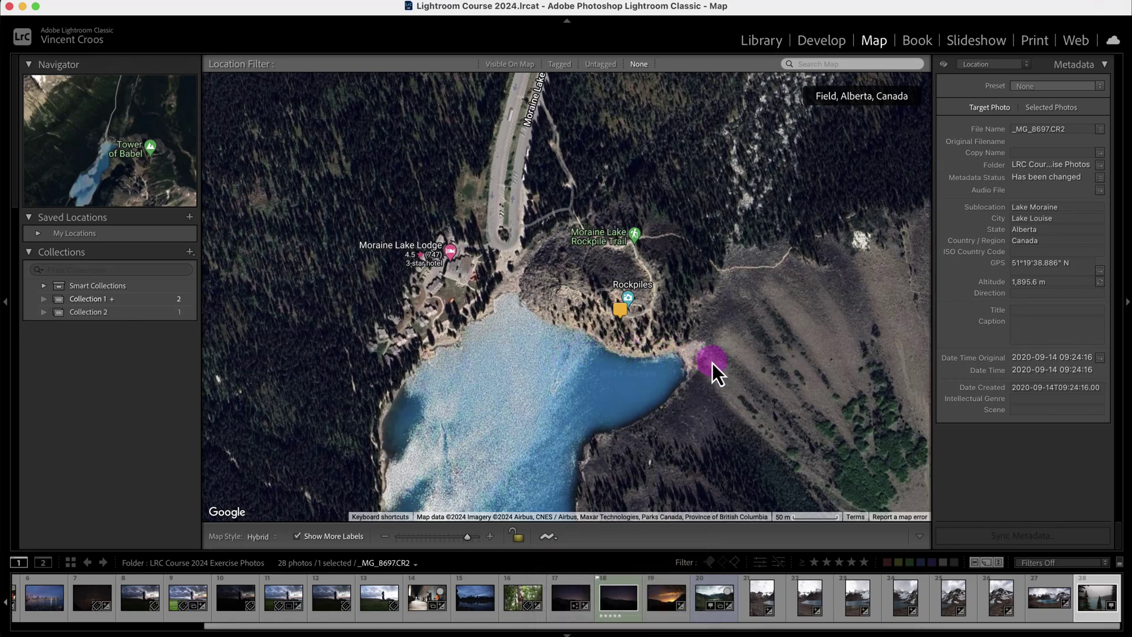
Step: Close the tracklog menu and pan the map up and left over the Moraine Lake slopes
{"action": "left_click_drag", "start_coordinate": [712, 363], "coordinate": [650, 341]}
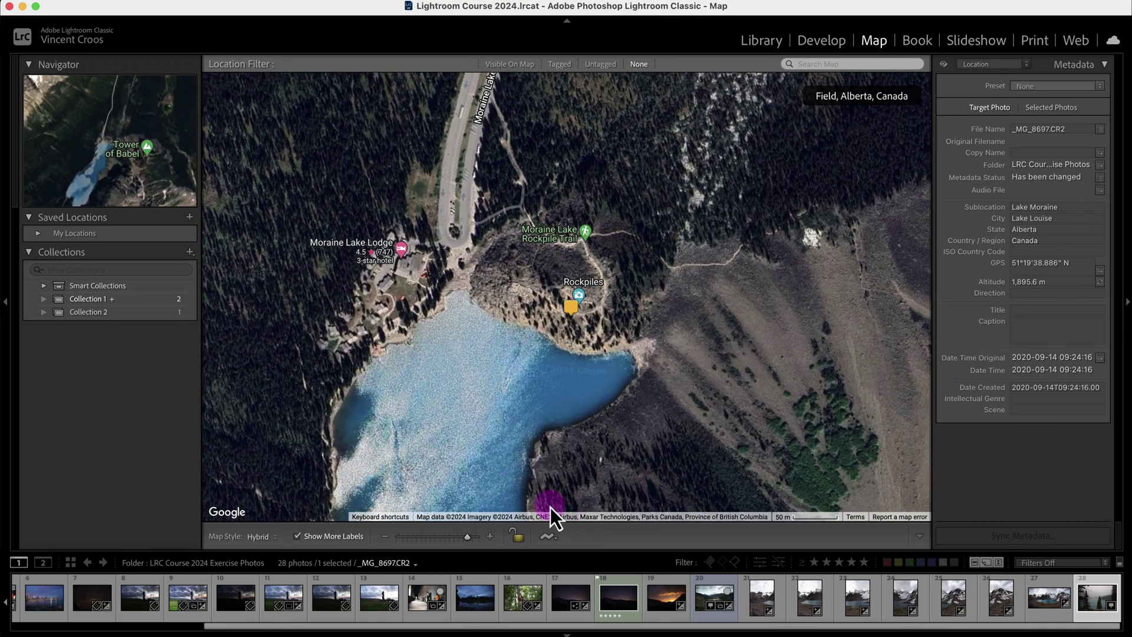
{"action": "left_click_drag", "start_coordinate": [649, 444], "coordinate": [627, 415]}
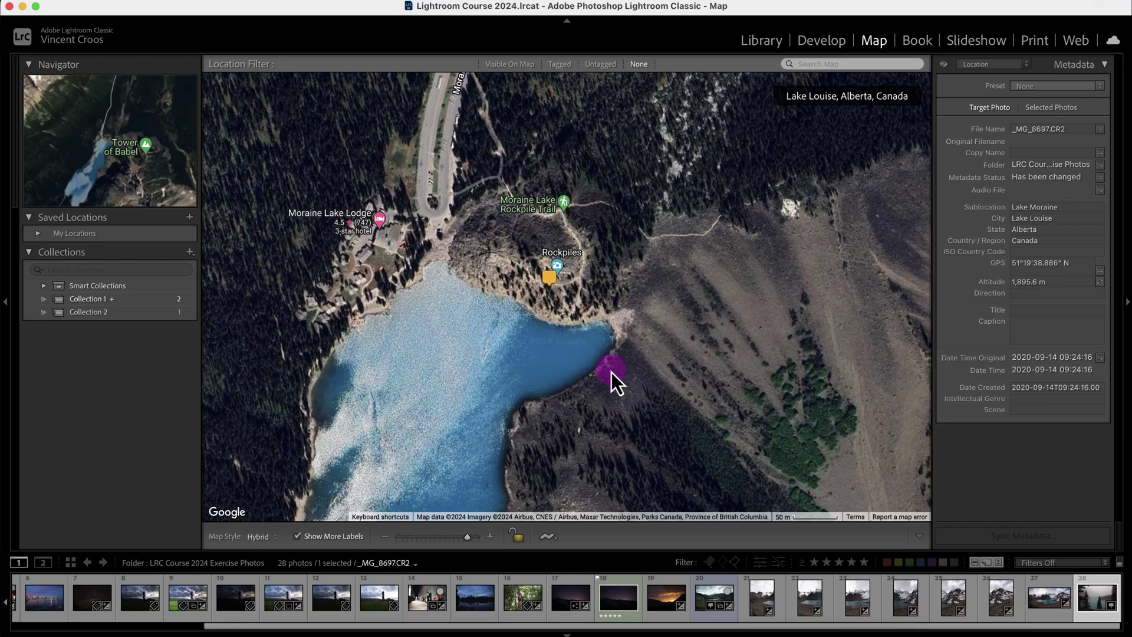
{"action": "left_click_drag", "start_coordinate": [613, 394], "coordinate": [582, 367]}
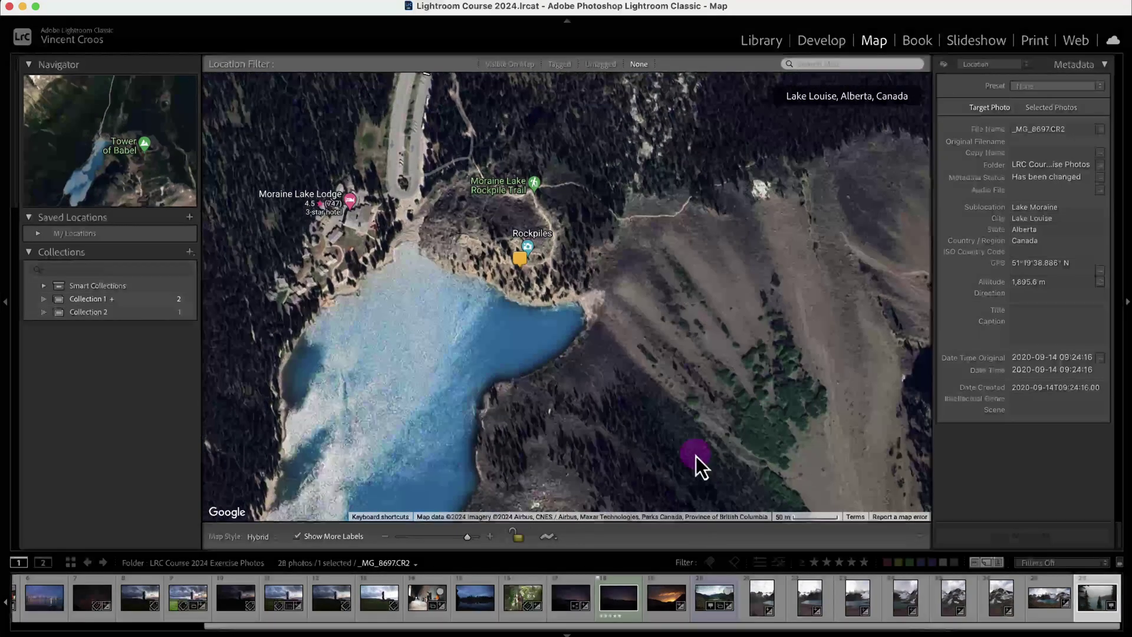
Step: Select photo 20's El Chaltén pin and try the Tagged and Untagged location filters
{"action": "left_click", "coordinate": [711, 597]}
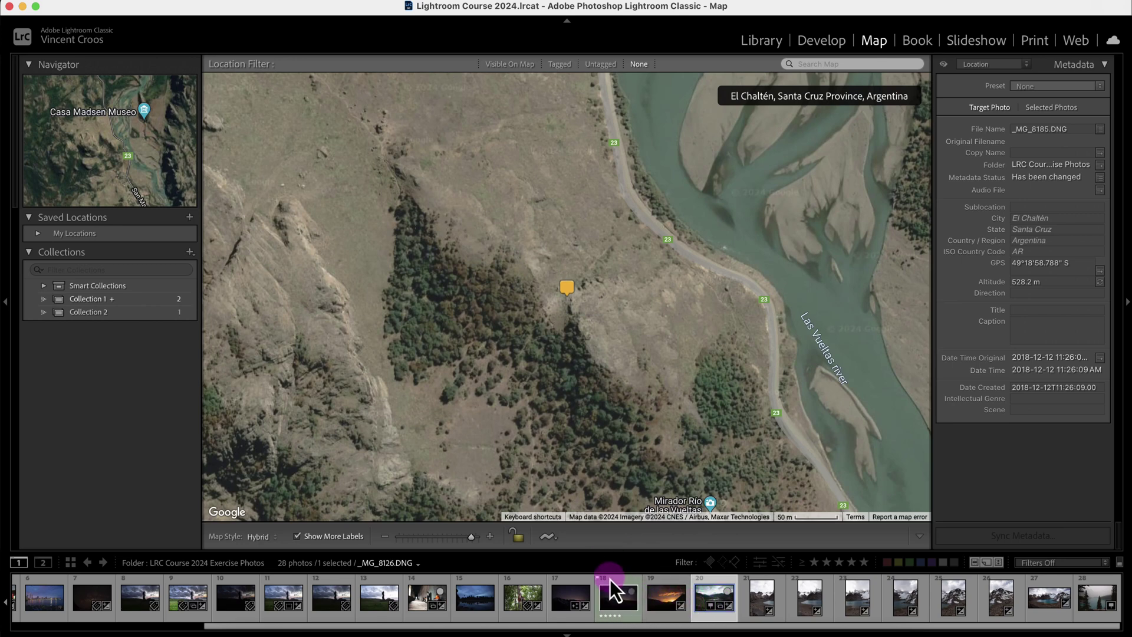
{"action": "left_click_drag", "start_coordinate": [610, 579], "coordinate": [608, 286]}
{"action": "left_click", "coordinate": [563, 71]}
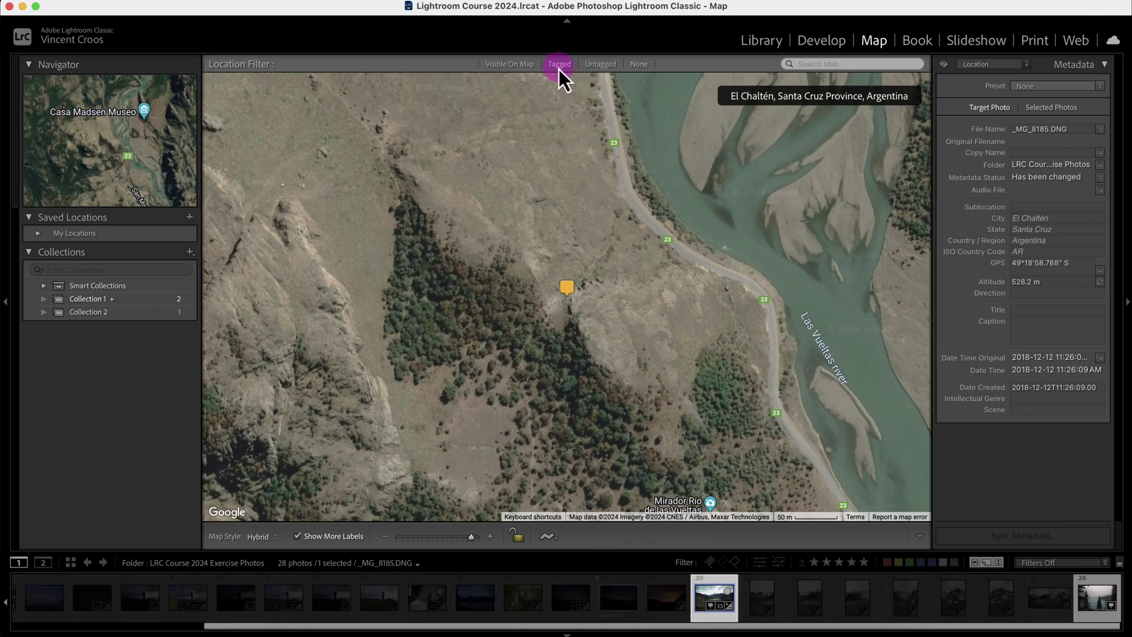
{"action": "left_click", "coordinate": [720, 604]}
{"action": "left_click", "coordinate": [1108, 604]}
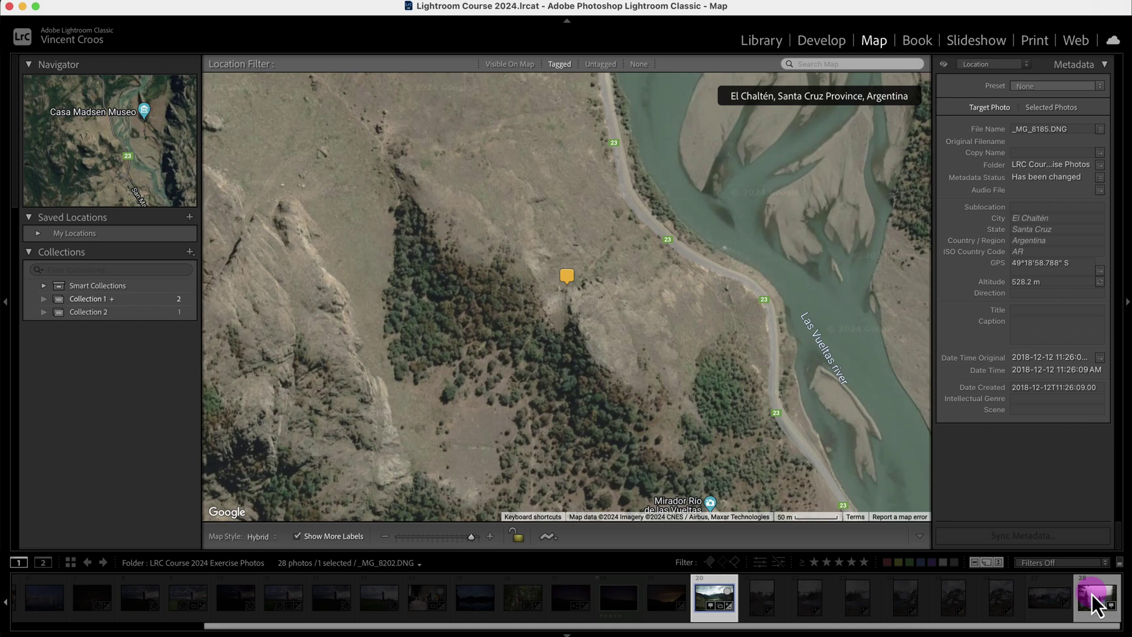
{"action": "left_click", "coordinate": [655, 312]}
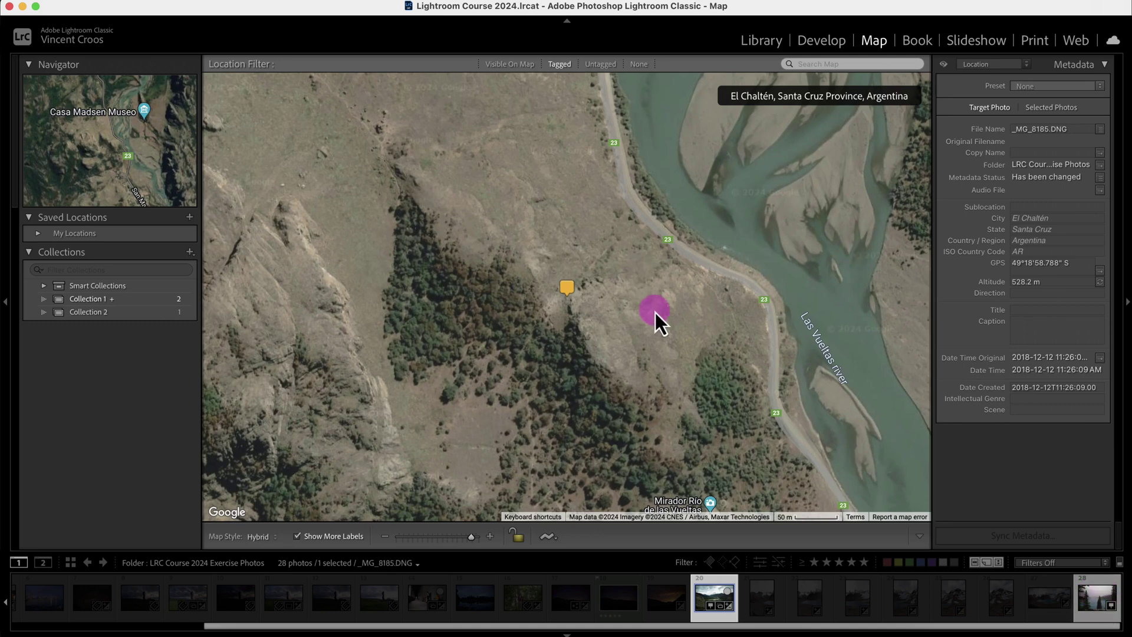
{"action": "left_click", "coordinate": [594, 63]}
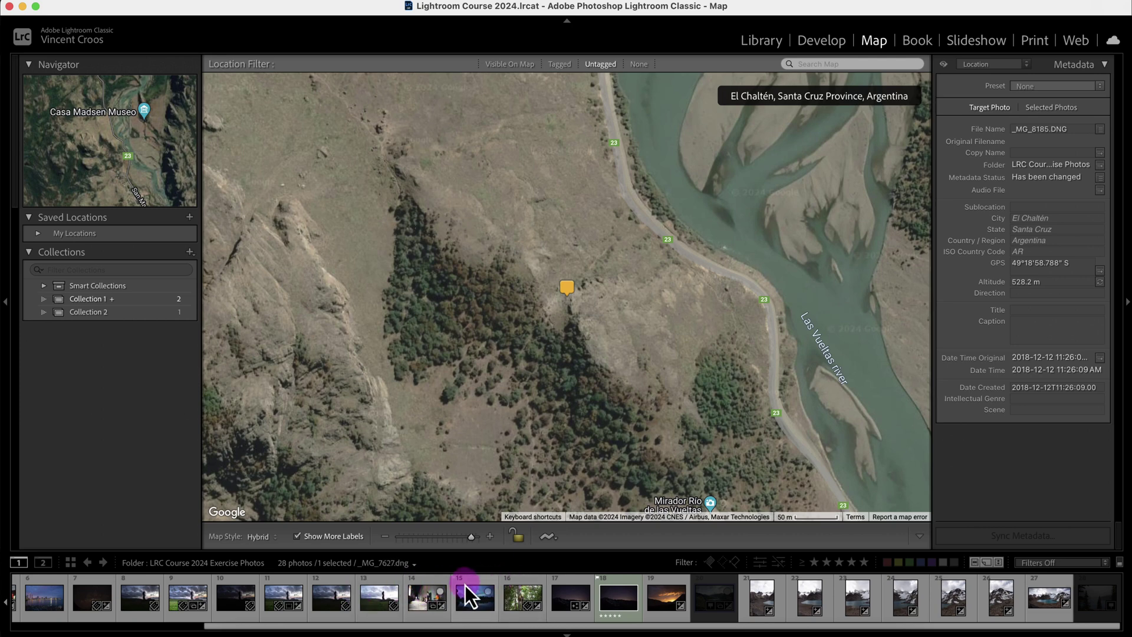
Step: Filter to Visible On Map, then Tagged, preview the _MG_8185.DNG marker, and zoom to 200 m
{"action": "left_click", "coordinate": [502, 63]}
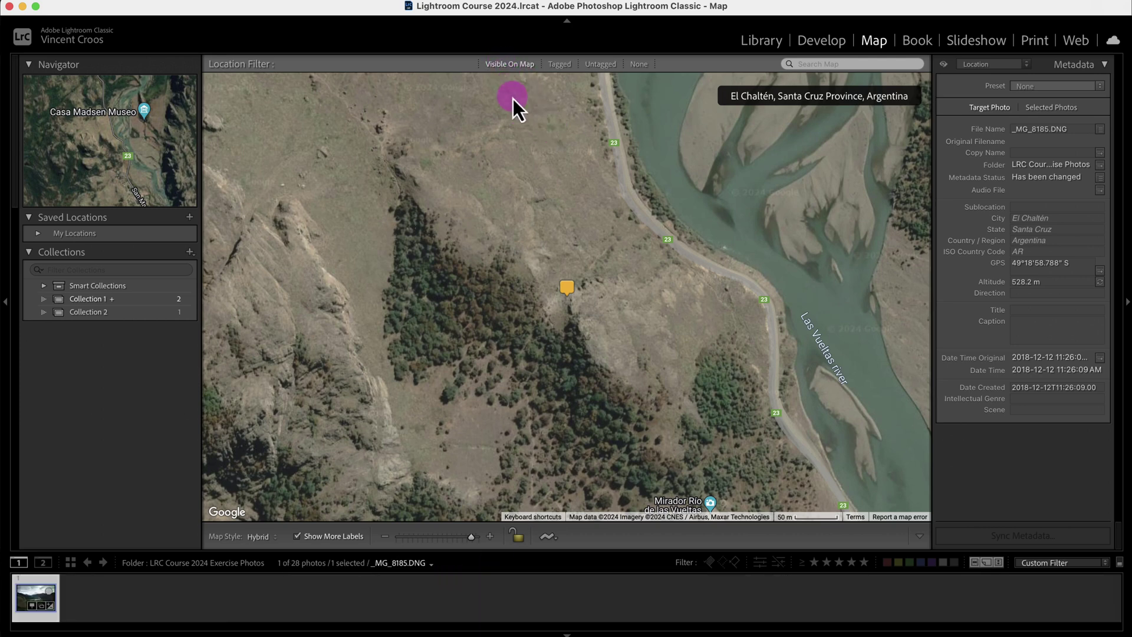
{"action": "left_click", "coordinate": [569, 286]}
{"action": "left_click", "coordinate": [557, 68]}
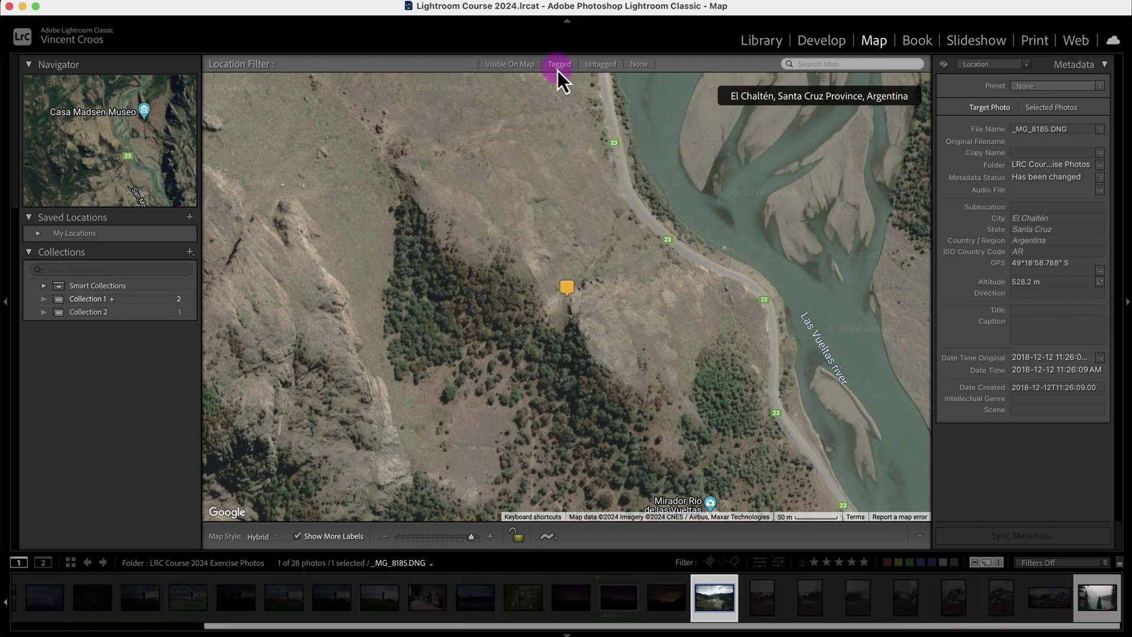
{"action": "left_click", "coordinate": [567, 289]}
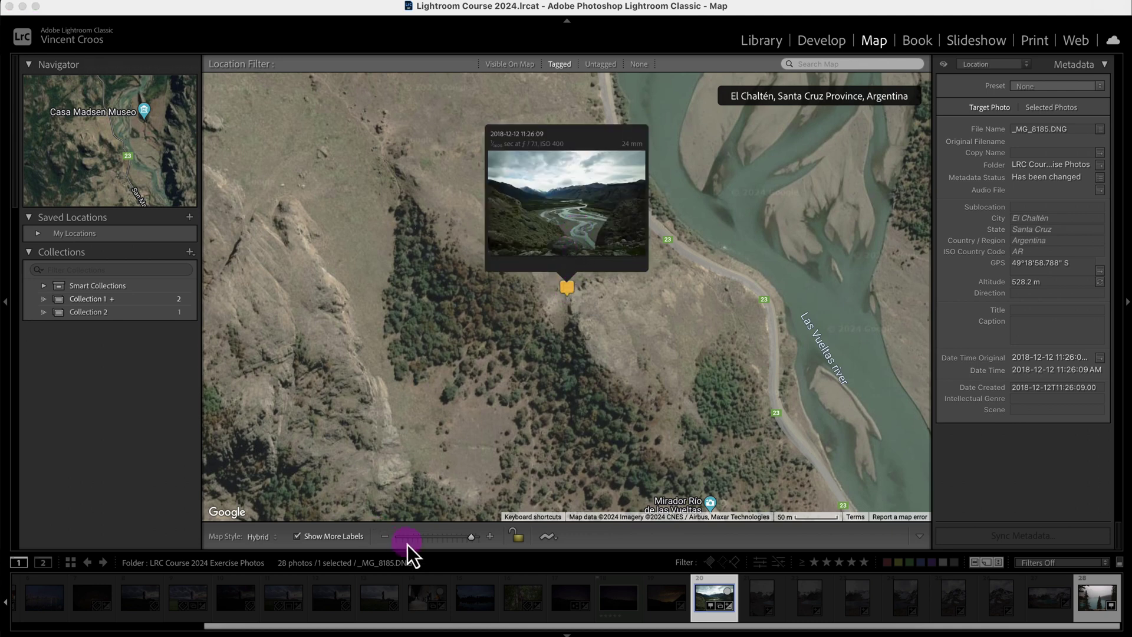
{"action": "left_click", "coordinate": [470, 537]}
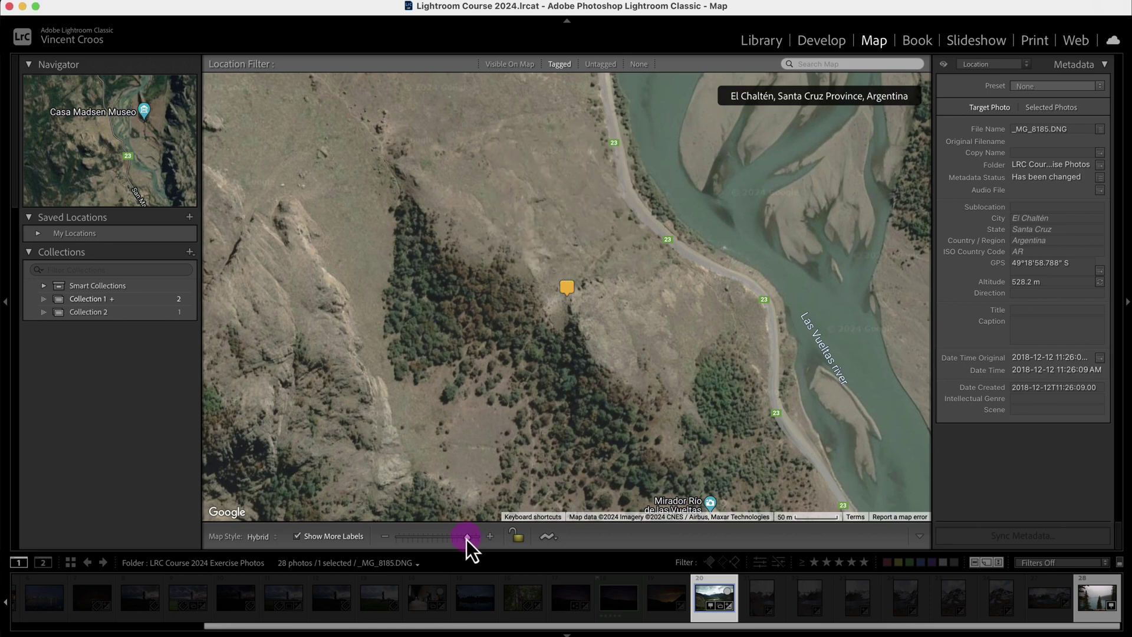
{"action": "left_click_drag", "start_coordinate": [466, 537], "coordinate": [446, 538]}
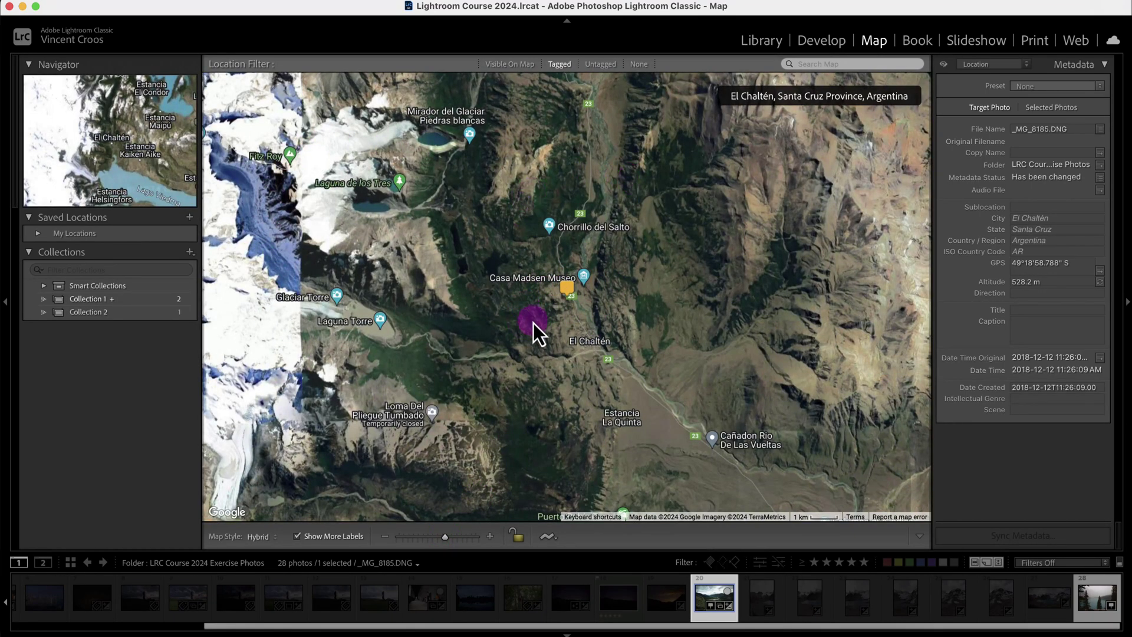
{"action": "key", "text": "="}
{"action": "key", "text": "="}
{"action": "key", "text": "="}
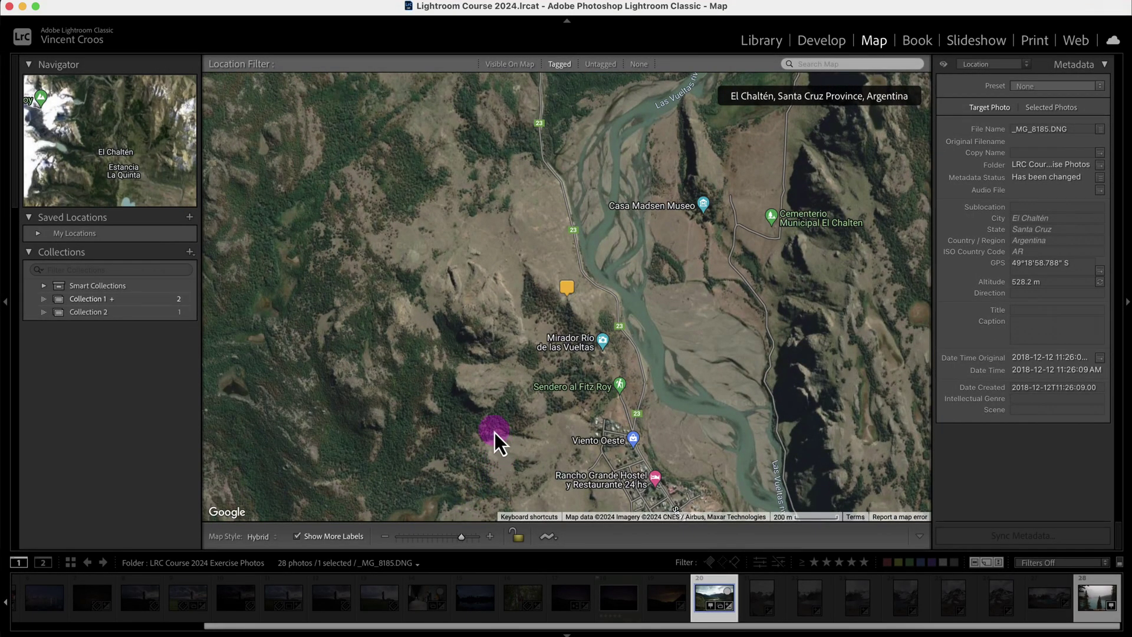
Step: Filter the map to Untagged photos and select _MG_8198.DNG and _MG_8200.DNG
{"action": "left_click", "coordinate": [604, 63]}
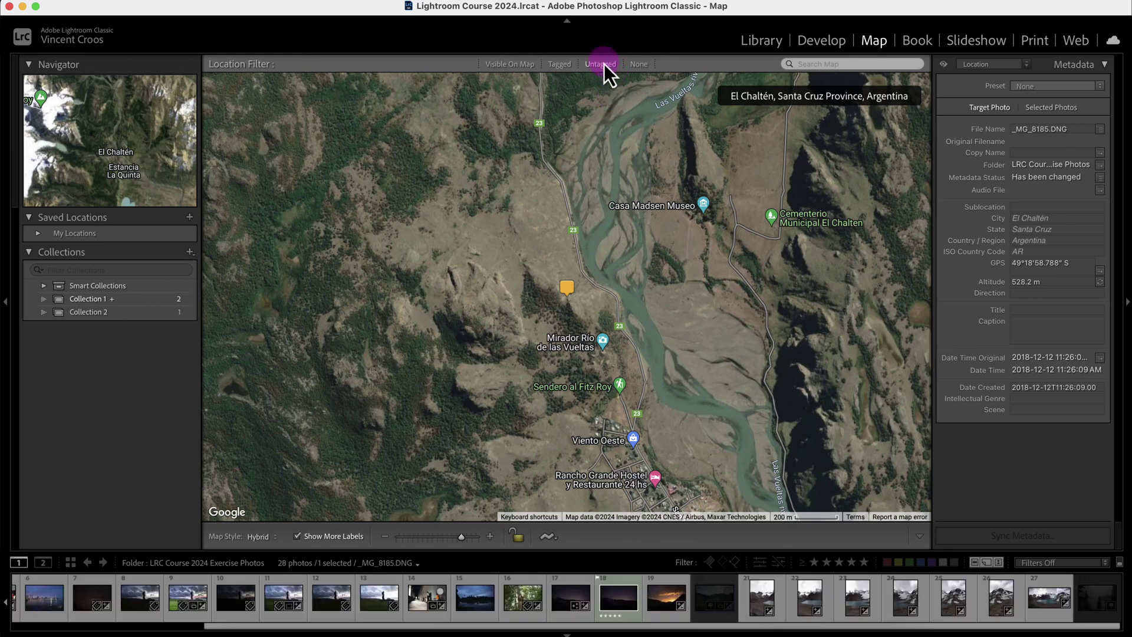
{"action": "left_click", "coordinate": [760, 596]}
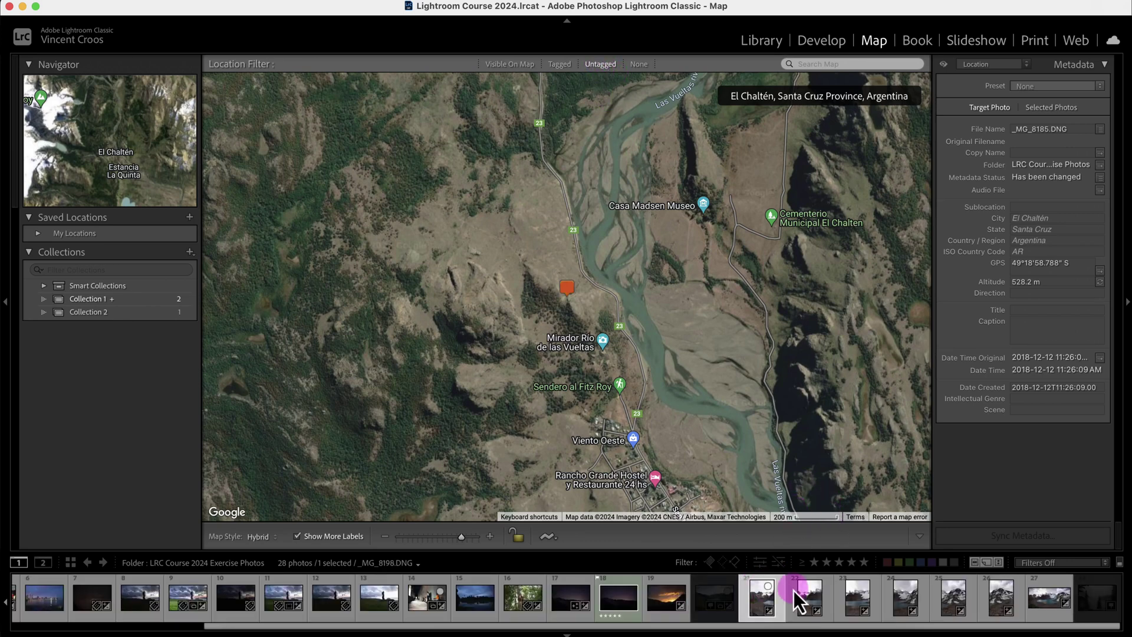
{"action": "left_click", "coordinate": [797, 595]}
{"action": "left_click", "coordinate": [853, 596]}
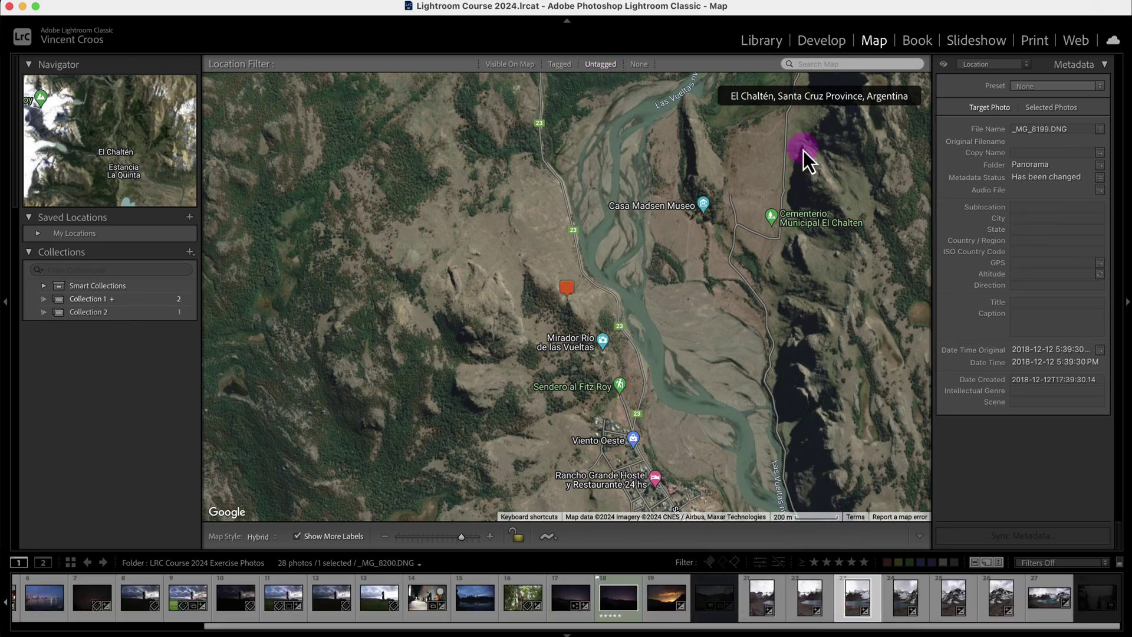
Step: Step through the panorama photos in Library to _MG_8203.DNG, then return to Map
{"action": "left_click", "coordinate": [750, 40]}
{"action": "left_click", "coordinate": [760, 599]}
{"action": "left_click", "coordinate": [808, 593]}
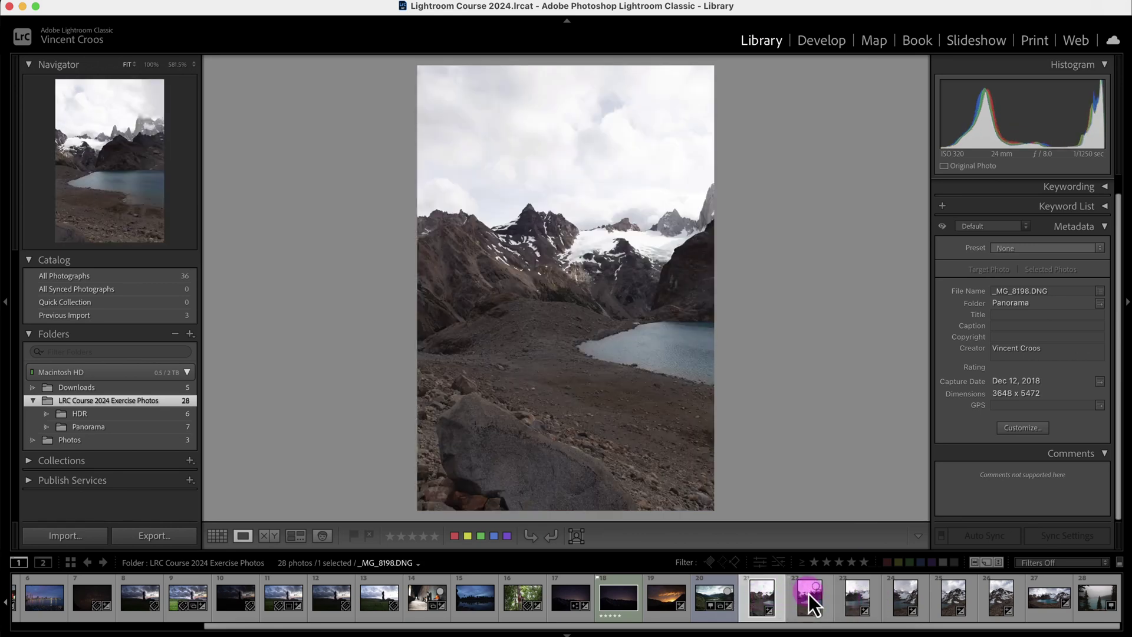
{"action": "left_click", "coordinate": [850, 594]}
{"action": "left_click", "coordinate": [892, 593]}
{"action": "left_click", "coordinate": [950, 594]}
{"action": "left_click", "coordinate": [990, 598]}
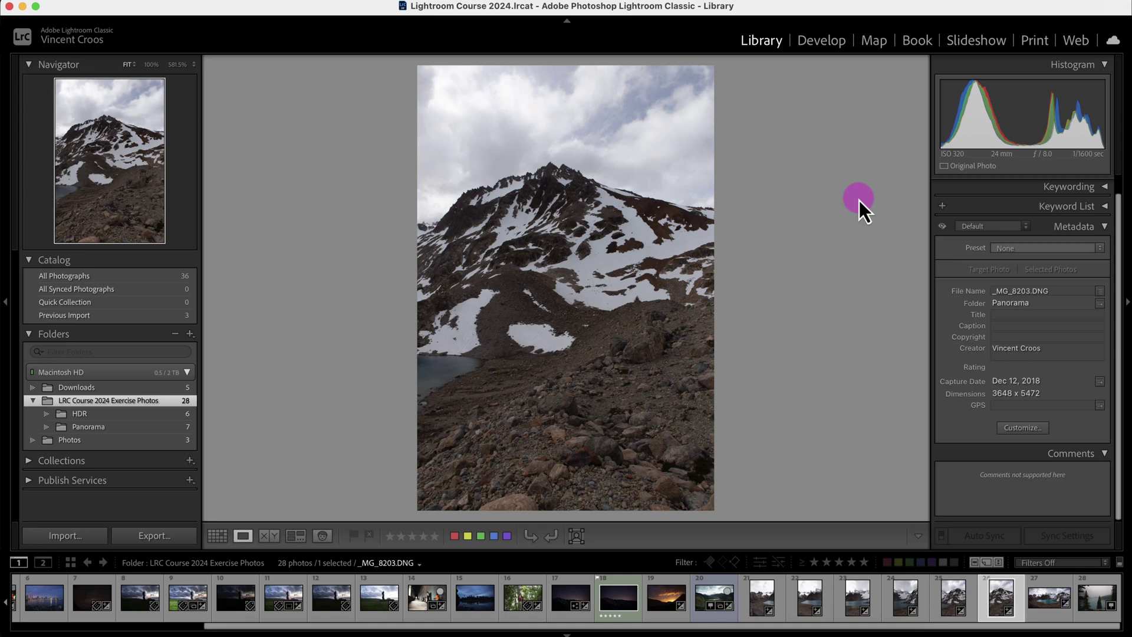
{"action": "left_click", "coordinate": [868, 49]}
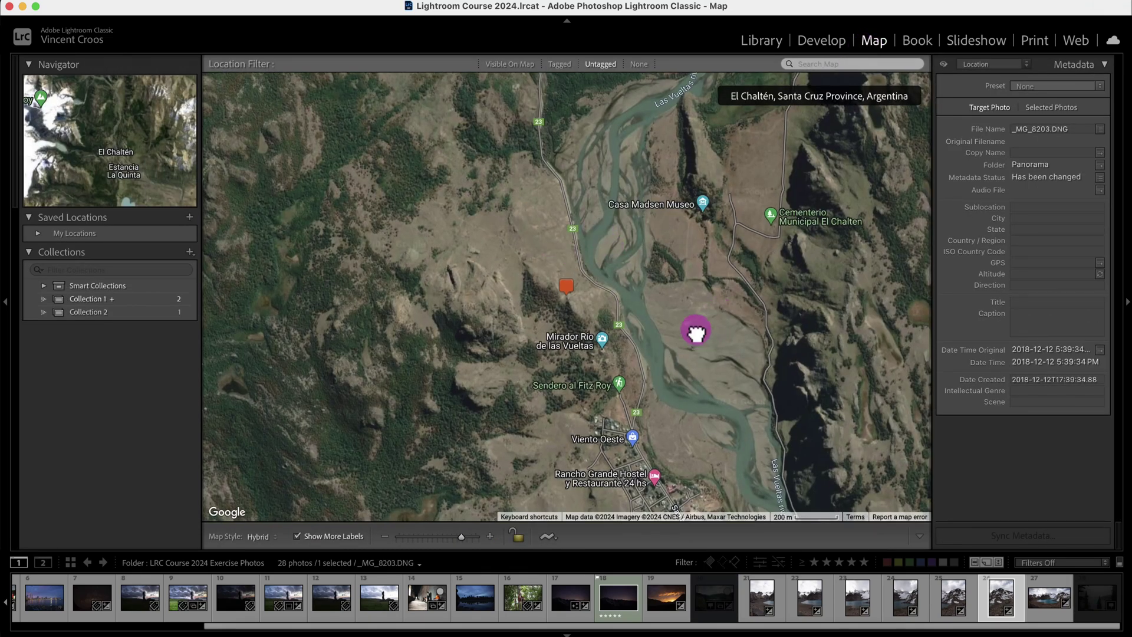
Step: Set the Location Filter to None and pan the map
{"action": "left_click_drag", "start_coordinate": [696, 333], "coordinate": [688, 299]}
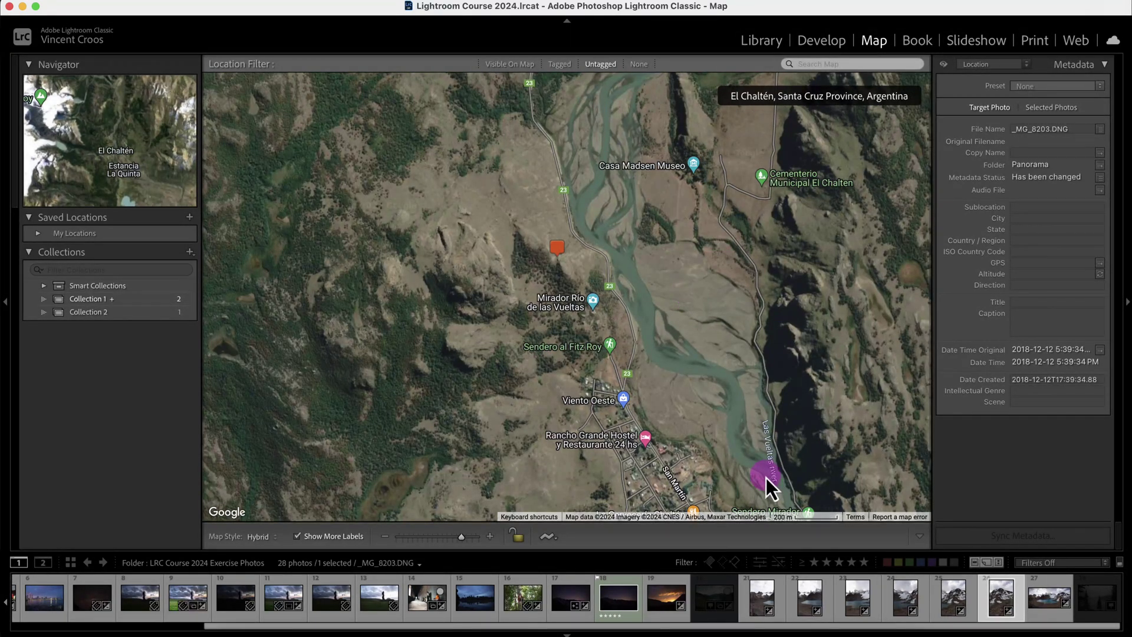
{"action": "left_click", "coordinate": [642, 73]}
{"action": "left_click_drag", "start_coordinate": [726, 140], "coordinate": [770, 165]}
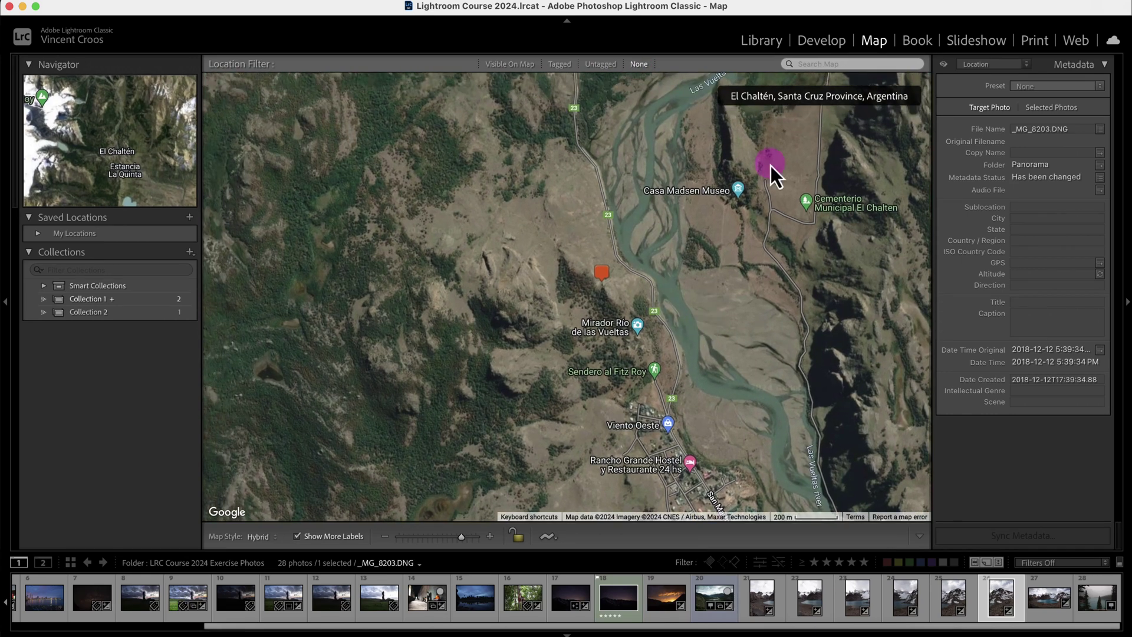
Step: Search the map for 'mount fitz roy' and zoom in close on the Monte Fitz Roy summit
{"action": "left_click", "coordinate": [833, 61]}
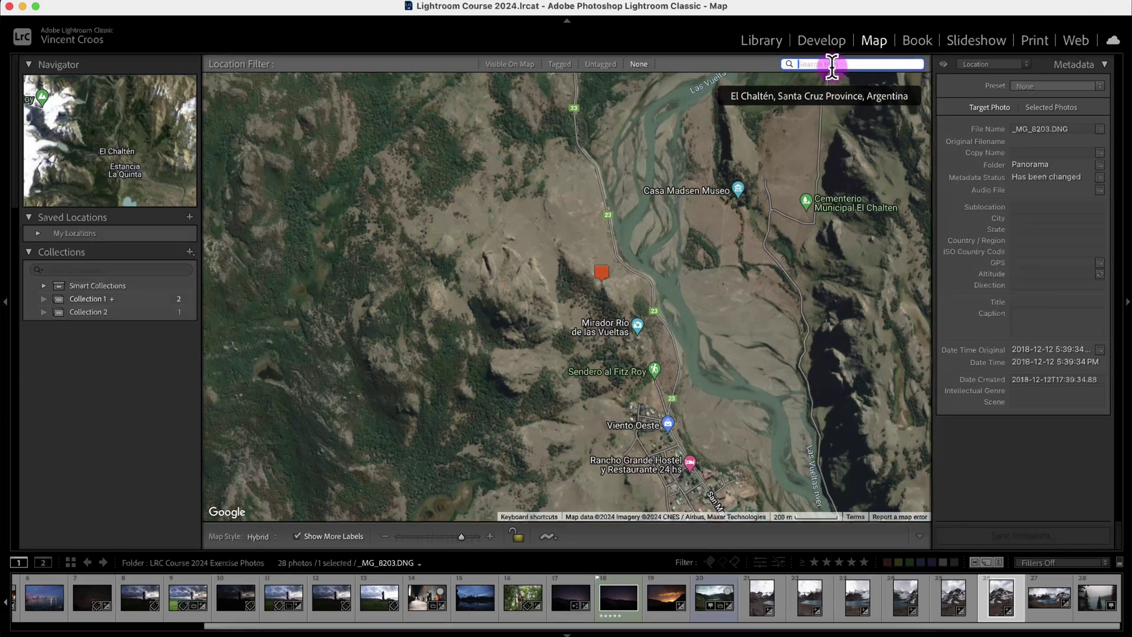
{"action": "type", "text": "mount fitz roy"}
{"action": "key", "text": "Return"}
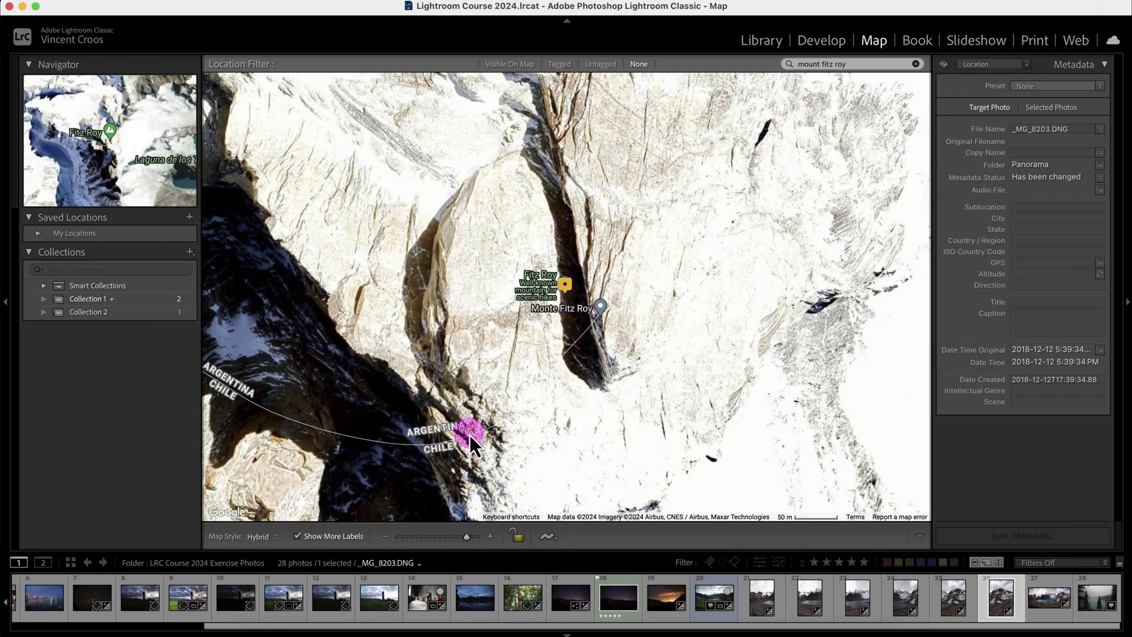
{"action": "left_click", "coordinate": [490, 536]}
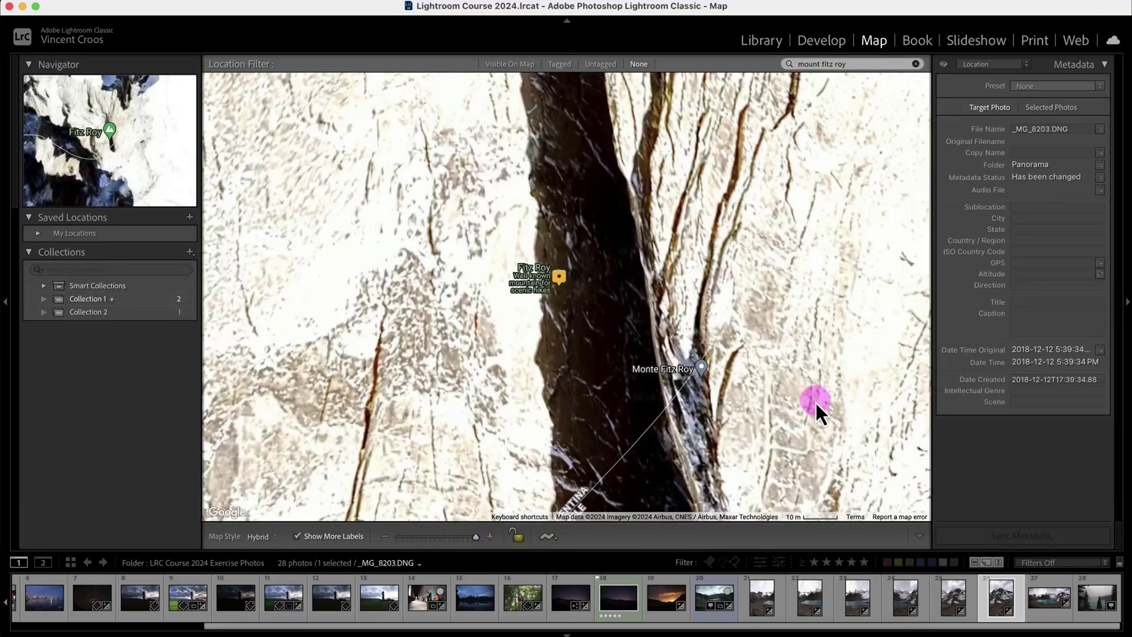
{"action": "mouse_move", "coordinate": [816, 402]}
{"action": "left_mouse_down"}
{"action": "mouse_move", "coordinate": [748, 280]}
{"action": "mouse_move", "coordinate": [731, 318]}
{"action": "mouse_move", "coordinate": [786, 369]}
{"action": "left_mouse_up"}
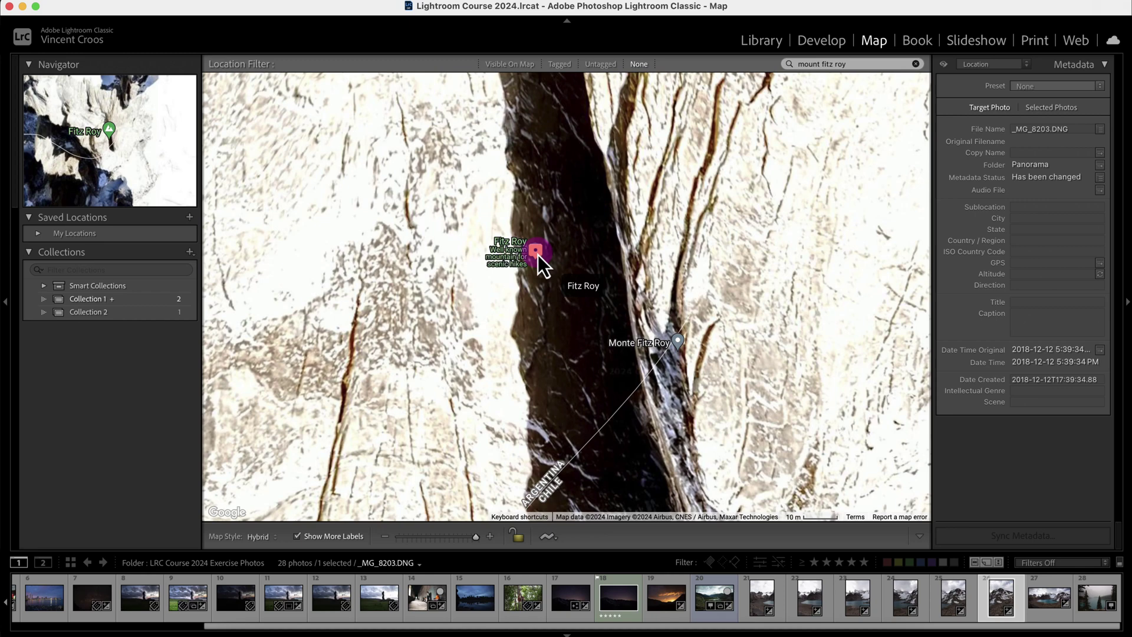
{"action": "mouse_move", "coordinate": [537, 255]}
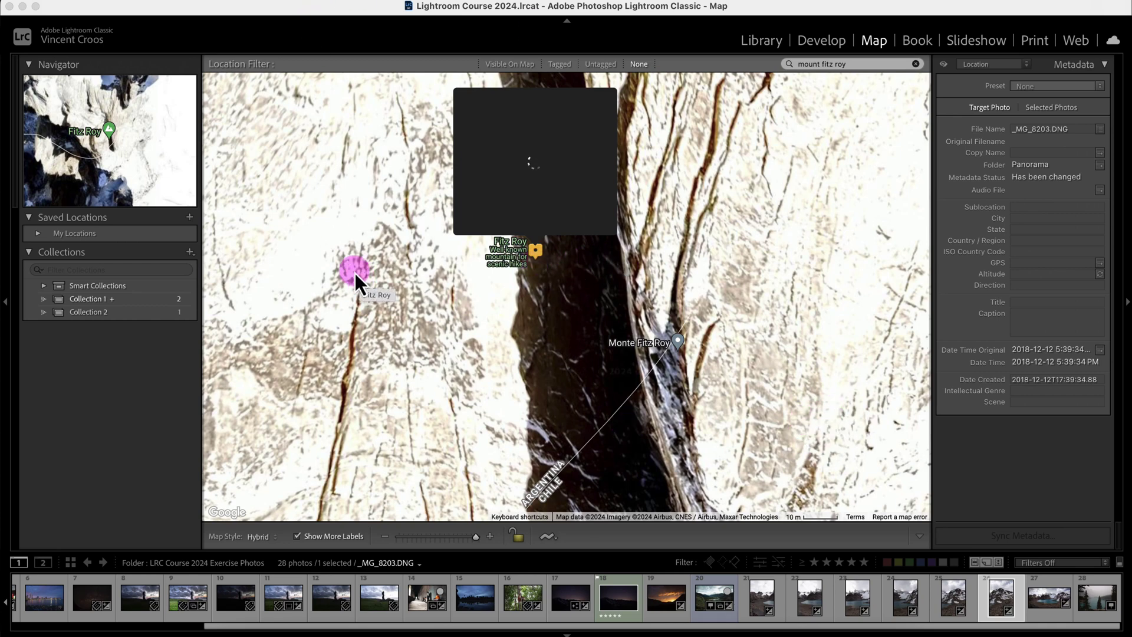
Step: Show the Map Key legend and select the Fitz Roy marker on the map
{"action": "left_click", "coordinate": [263, 3]}
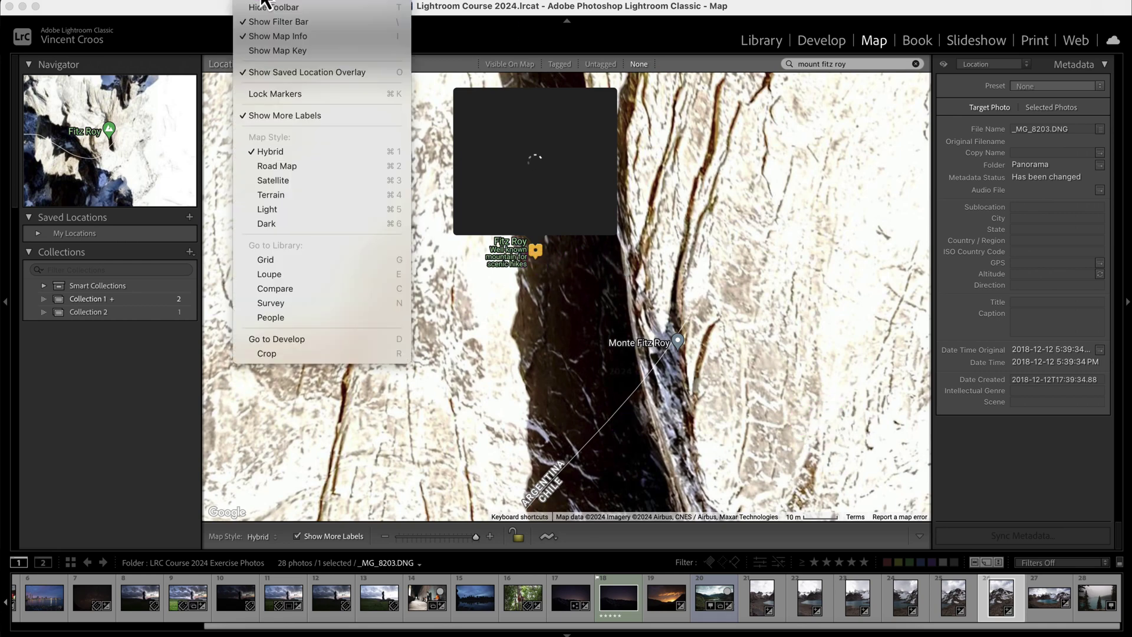
{"action": "left_click", "coordinate": [287, 53]}
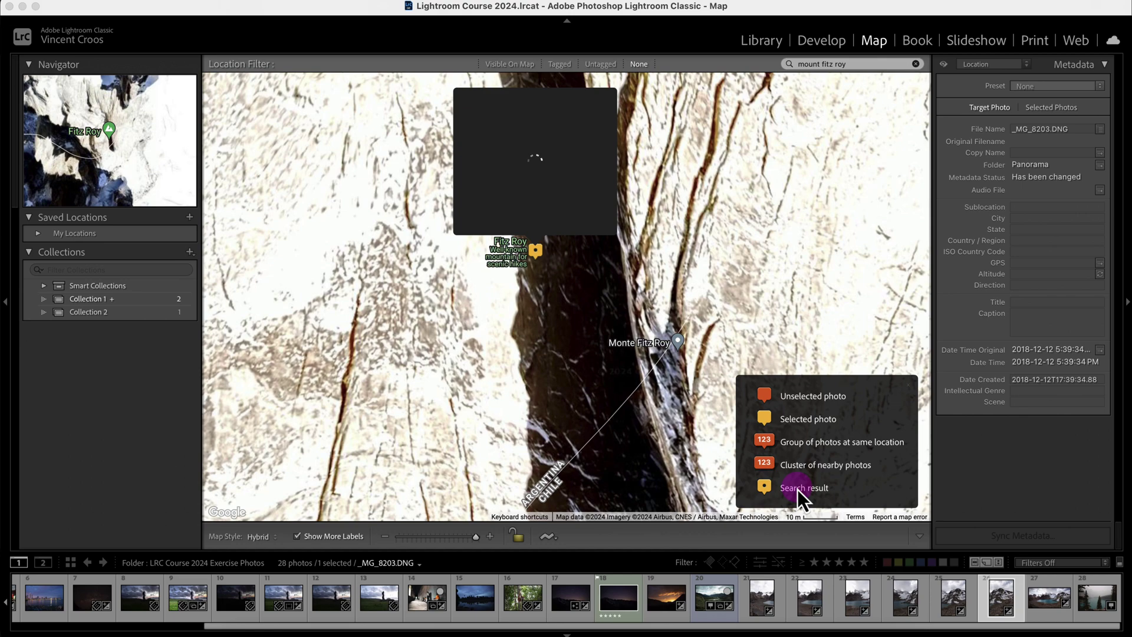
{"action": "mouse_move", "coordinate": [580, 275]}
{"action": "left_mouse_down"}
{"action": "mouse_move", "coordinate": [525, 237]}
{"action": "mouse_move", "coordinate": [580, 293]}
{"action": "left_mouse_up"}
{"action": "scroll", "coordinate": [483, 214], "scroll_direction": "down", "scroll_amount": 2}
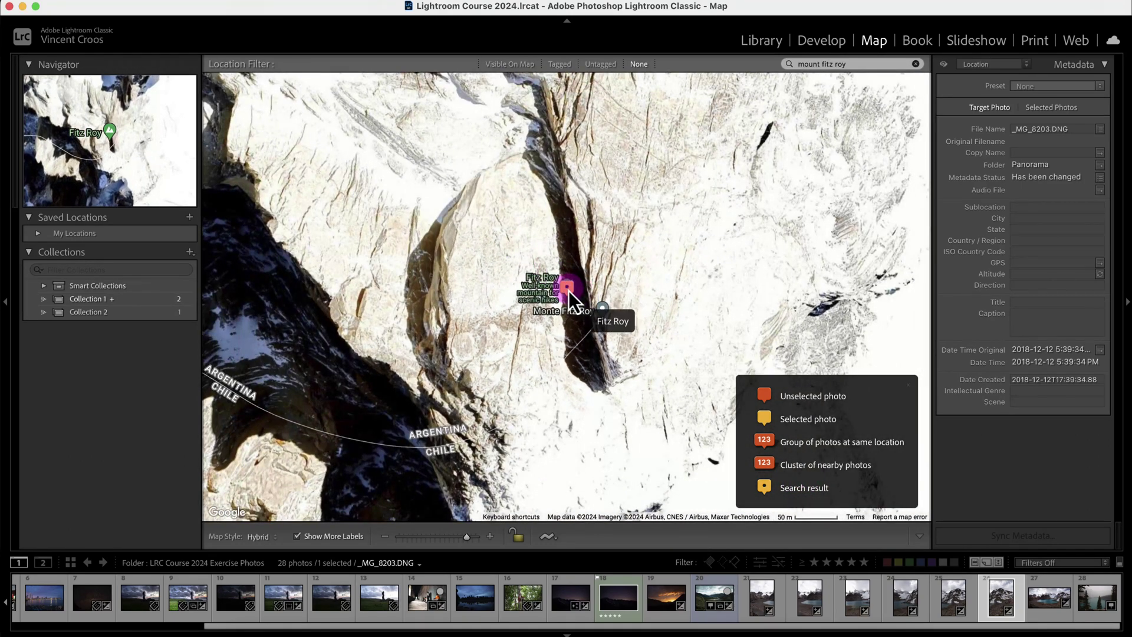
{"action": "left_click", "coordinate": [567, 289]}
Step: Zoom in one step around Fitz Roy and click empty map to deselect the photo
{"action": "mouse_move", "coordinate": [625, 362]}
{"action": "left_mouse_down"}
{"action": "mouse_move", "coordinate": [623, 392]}
{"action": "mouse_move", "coordinate": [603, 302]}
{"action": "mouse_move", "coordinate": [566, 319]}
{"action": "mouse_move", "coordinate": [579, 323]}
{"action": "left_mouse_up"}
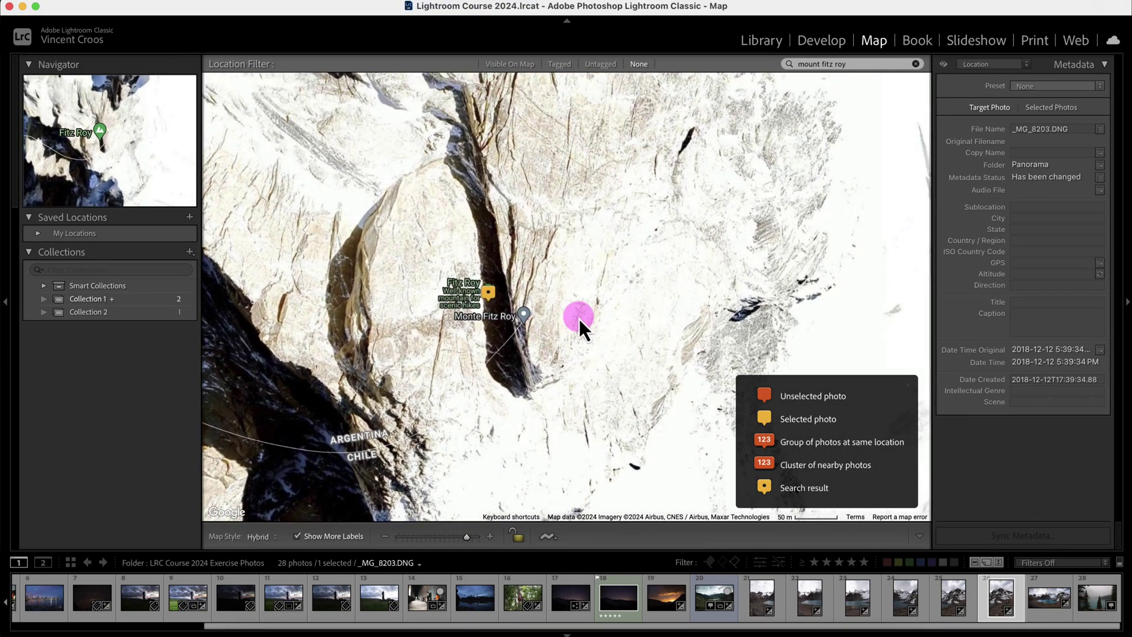
{"action": "left_click", "coordinate": [489, 536]}
{"action": "left_click_drag", "start_coordinate": [526, 404], "coordinate": [669, 251]}
{"action": "left_click", "coordinate": [542, 275]}
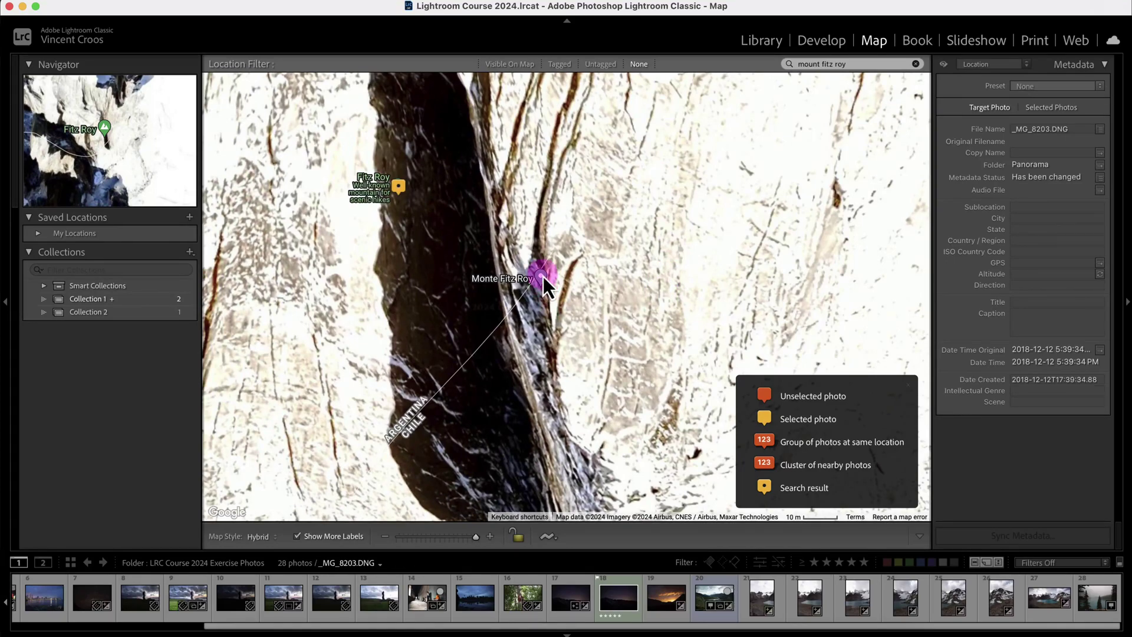
Step: Re-frame the map on the Fitz Roy marker at 100 m scale
{"action": "left_click_drag", "start_coordinate": [585, 337], "coordinate": [589, 352]}
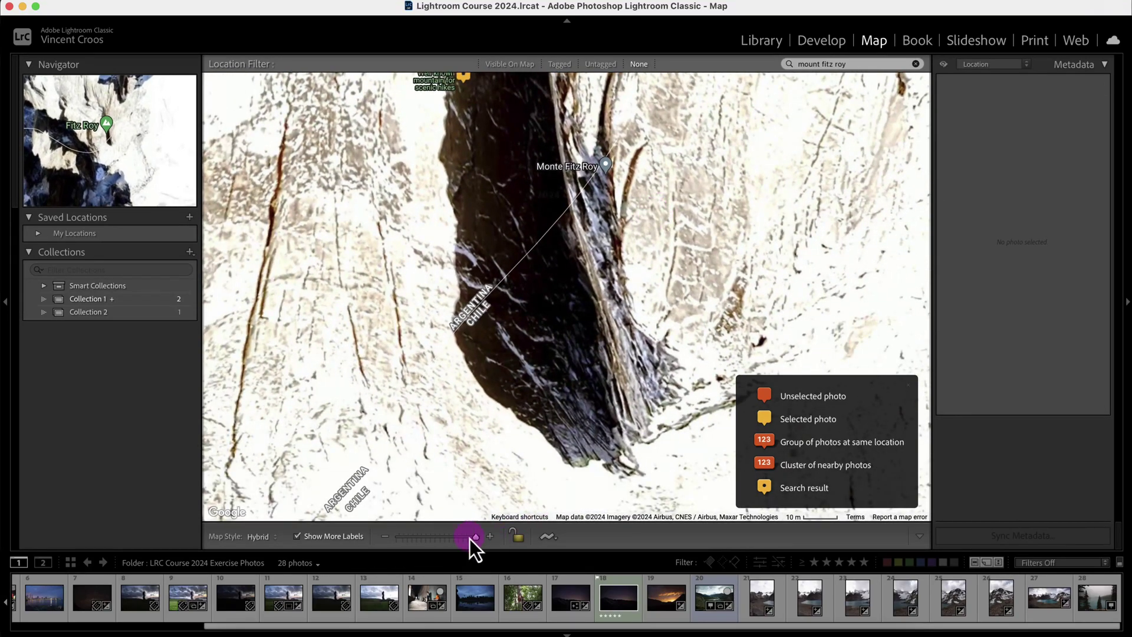
{"action": "left_click", "coordinate": [382, 538]}
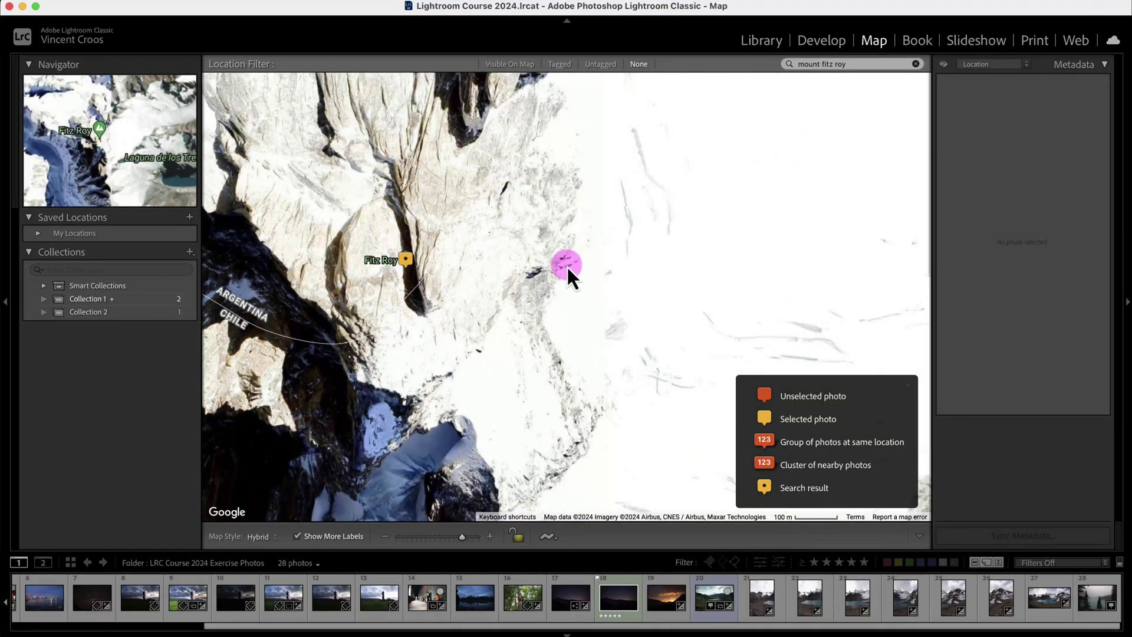
{"action": "left_click_drag", "start_coordinate": [542, 275], "coordinate": [514, 304]}
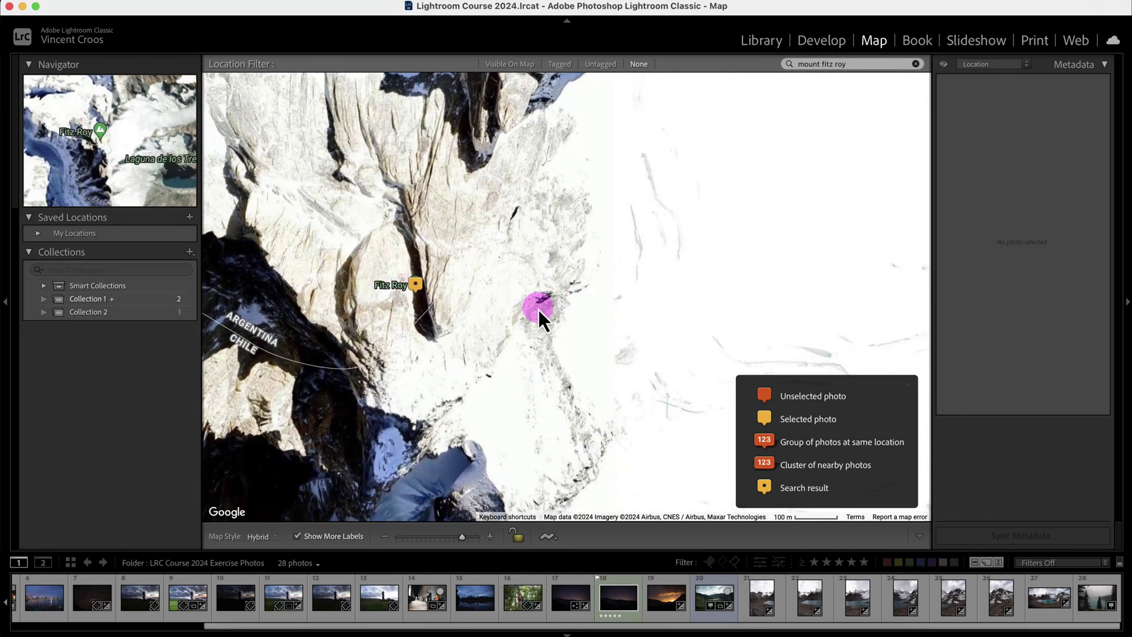
{"action": "left_click", "coordinate": [491, 538]}
{"action": "left_click", "coordinate": [491, 539]}
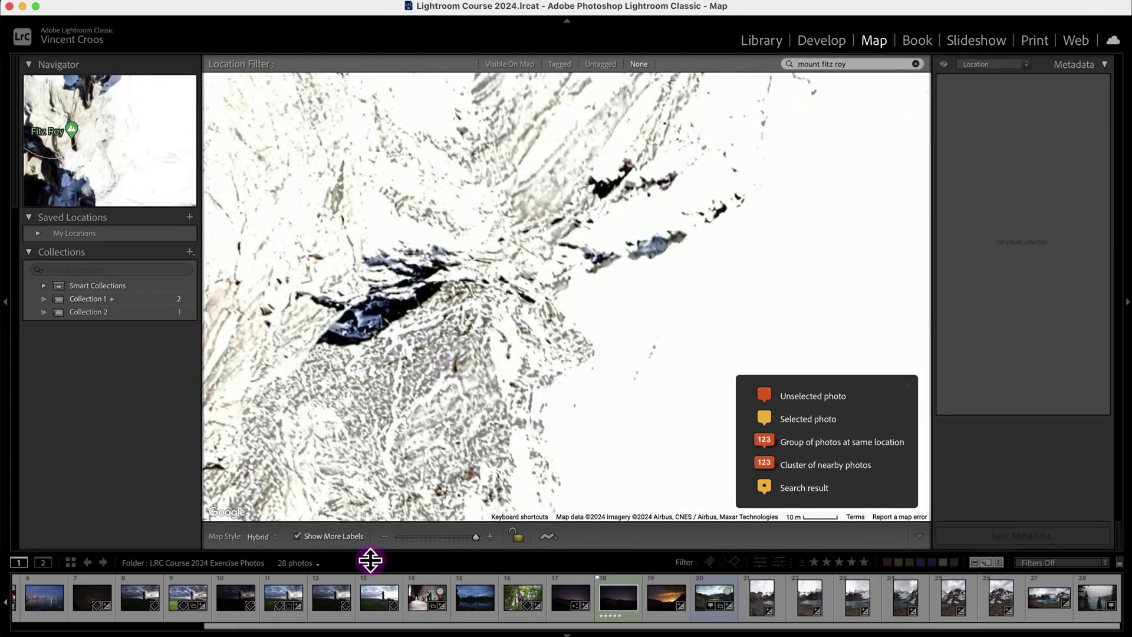
{"action": "left_click", "coordinate": [386, 537]}
{"action": "left_click", "coordinate": [386, 537]}
{"action": "left_click", "coordinate": [385, 536]}
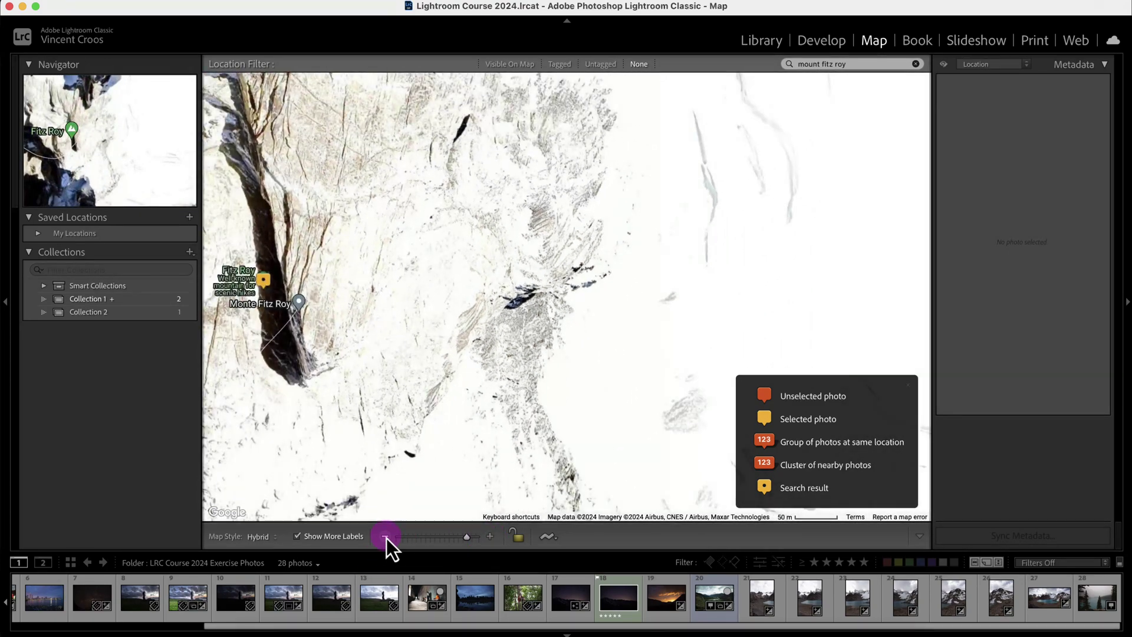
{"action": "left_click_drag", "start_coordinate": [554, 321], "coordinate": [550, 336]}
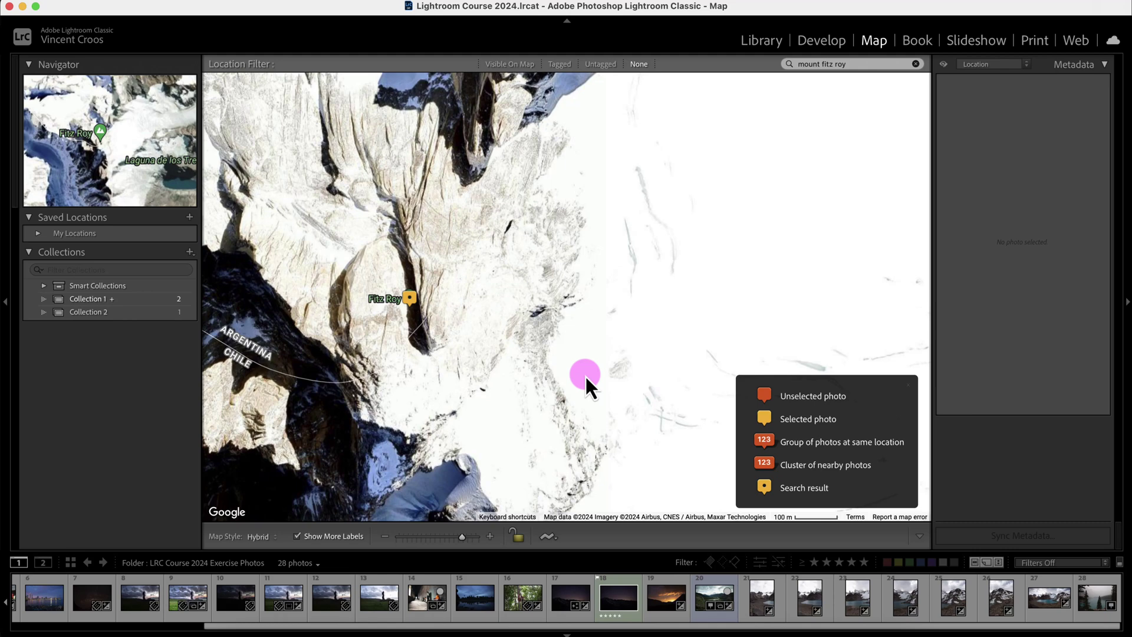
Step: Preview photo 21 full size, then return to the map around Fitz Roy
{"action": "double_click", "coordinate": [765, 609]}
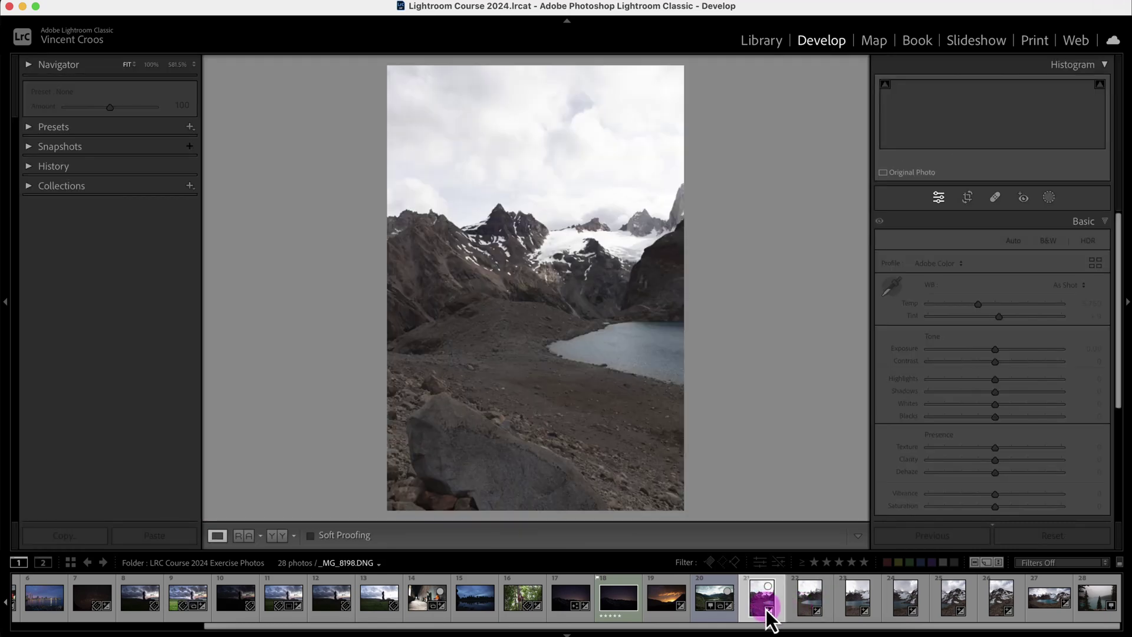
{"action": "left_click", "coordinate": [873, 46]}
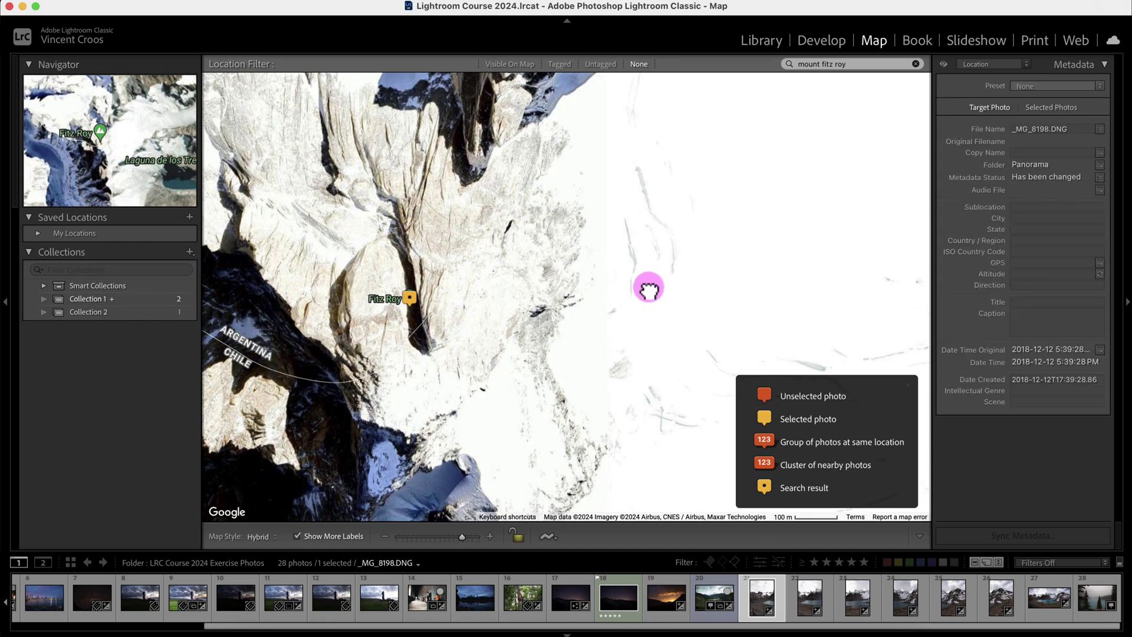
{"action": "left_click_drag", "start_coordinate": [501, 303], "coordinate": [732, 273]}
Step: Select photos 21–26 and drag all six onto the map east of Fitz Roy
{"action": "left_click", "coordinate": [765, 601]}
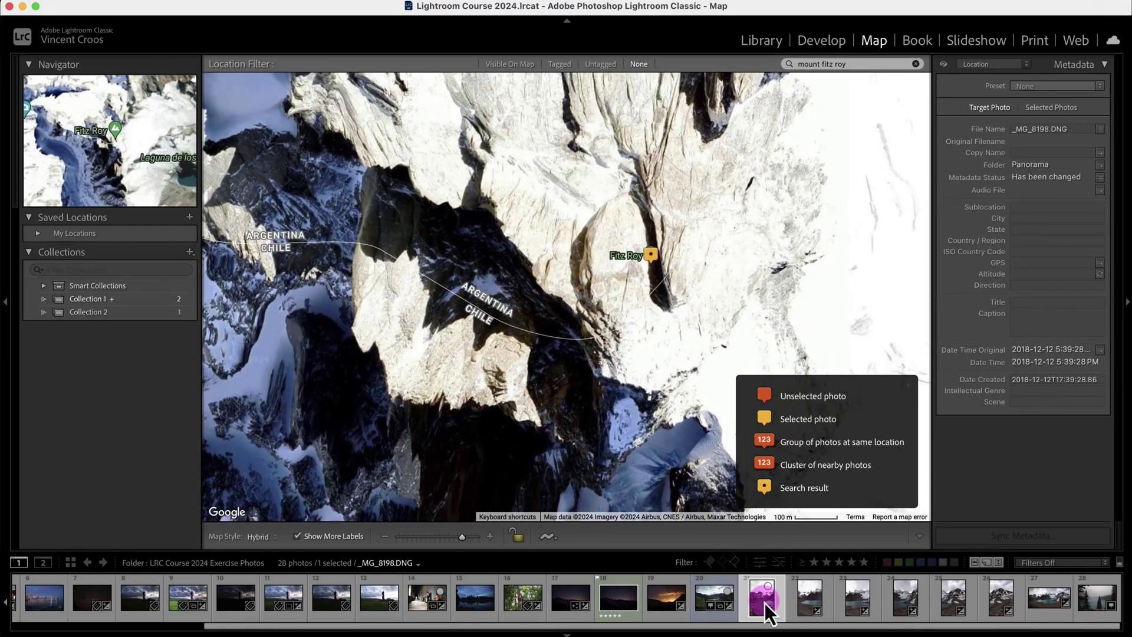
{"action": "left_click", "coordinate": [996, 597], "text": "shift"}
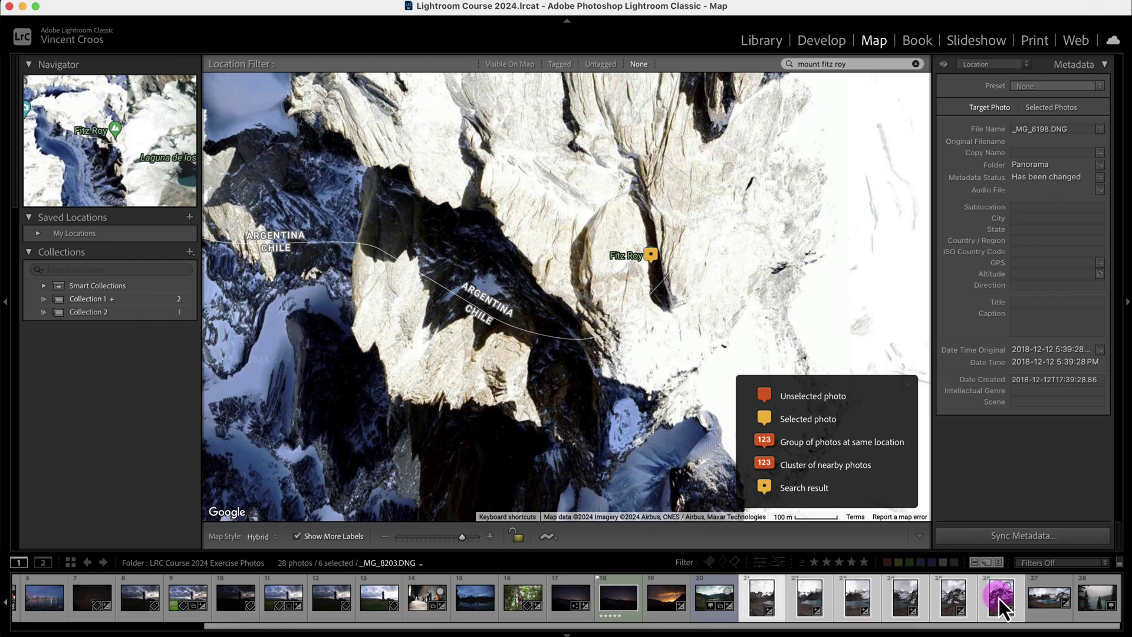
{"action": "left_click", "coordinate": [769, 609]}
{"action": "mouse_move", "coordinate": [986, 597]}
{"action": "left_mouse_down"}
{"action": "mouse_move", "coordinate": [689, 295]}
{"action": "mouse_move", "coordinate": [679, 269]}
{"action": "mouse_move", "coordinate": [753, 283]}
{"action": "mouse_move", "coordinate": [783, 273]}
{"action": "left_mouse_up"}
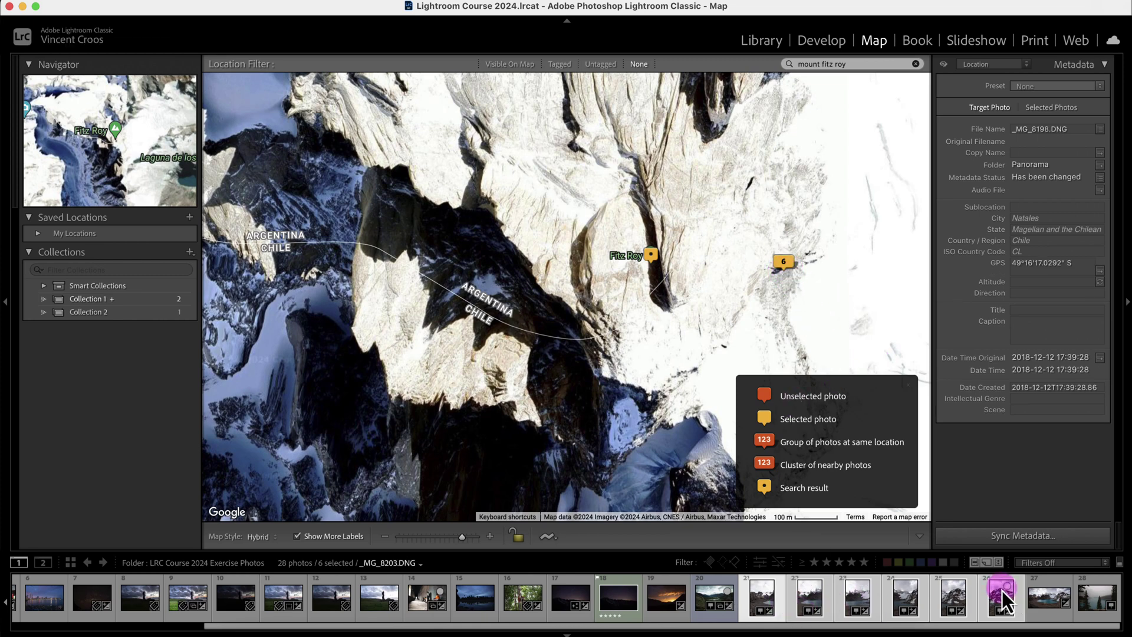
{"action": "mouse_move", "coordinate": [783, 266]}
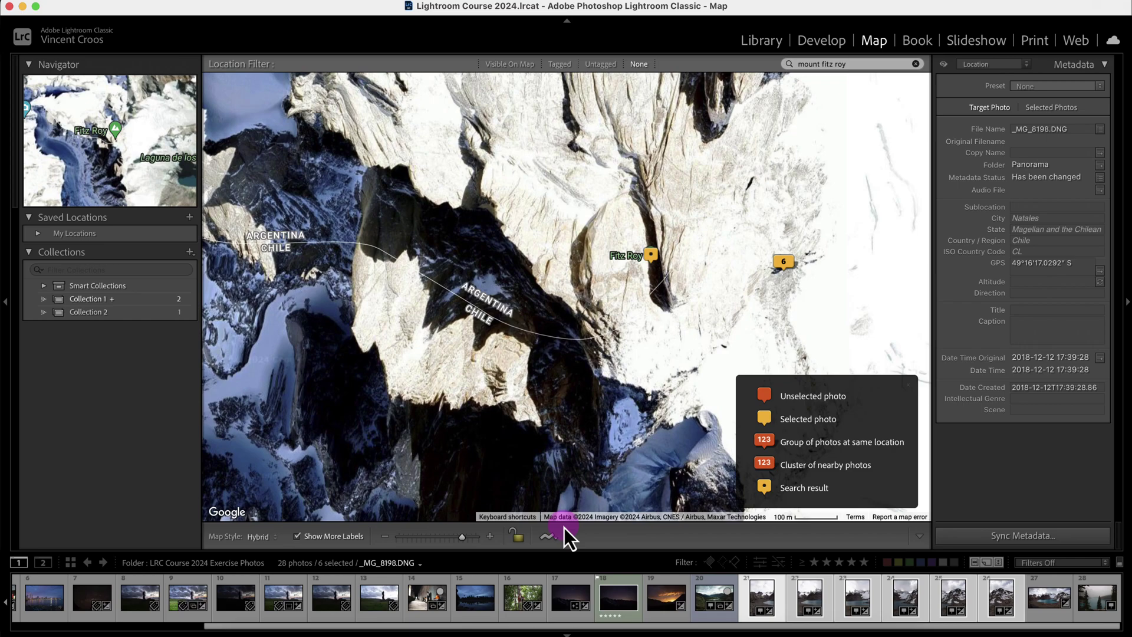
Step: Add the six pinned photos to Collection 1 and deselect them on a closer map
{"action": "scroll", "coordinate": [573, 518], "scroll_direction": "up", "scroll_amount": 5}
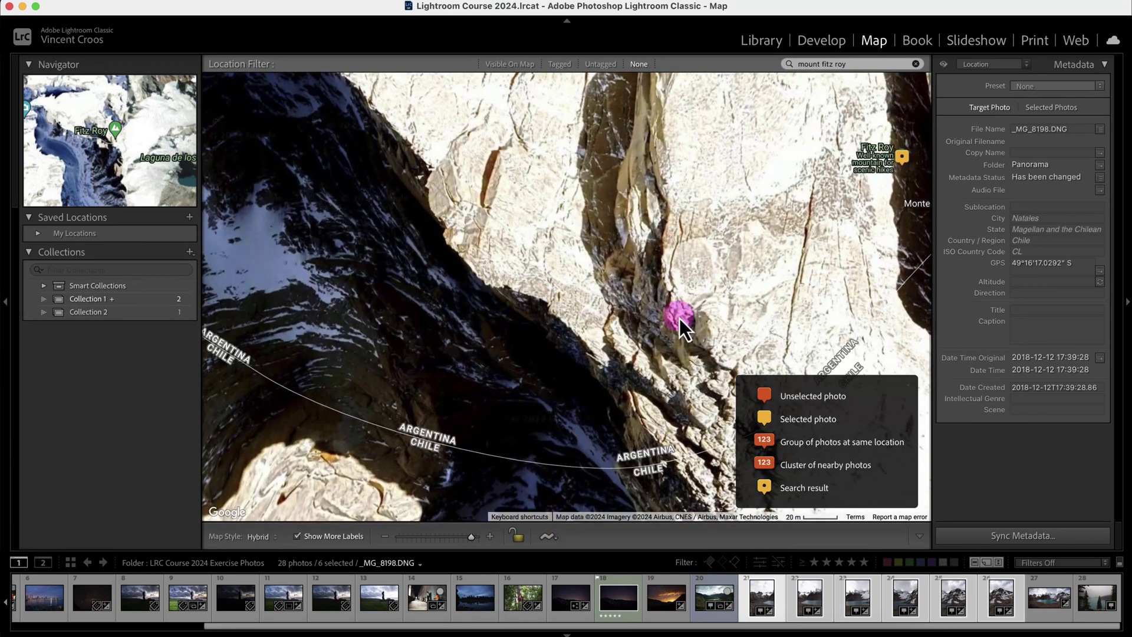
{"action": "left_click_drag", "start_coordinate": [678, 316], "coordinate": [229, 366]}
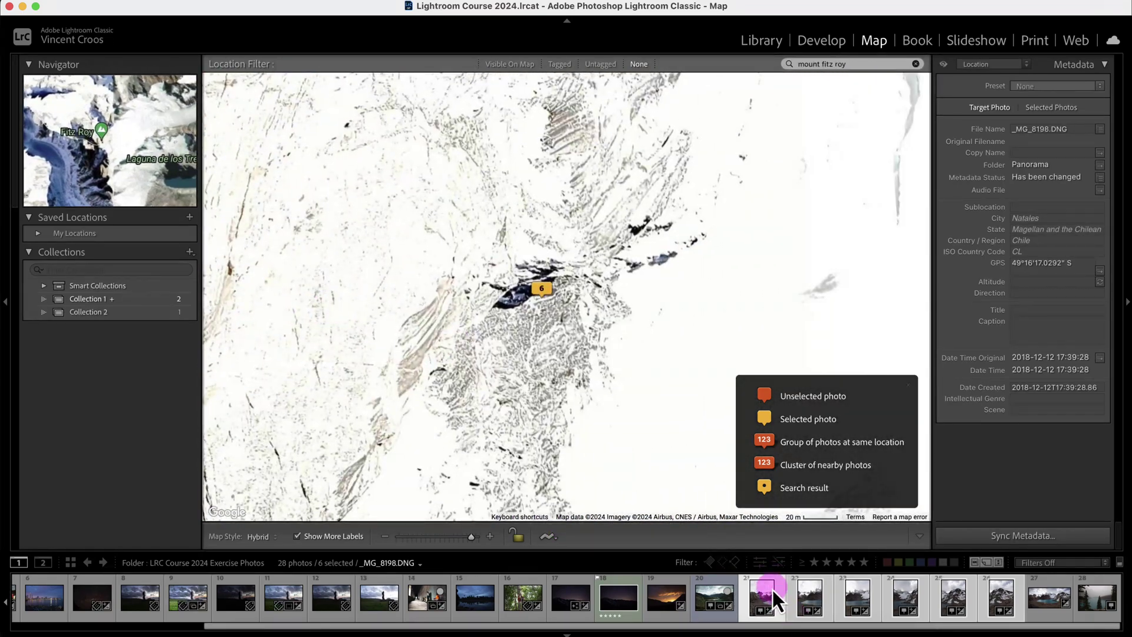
{"action": "left_click", "coordinate": [770, 587]}
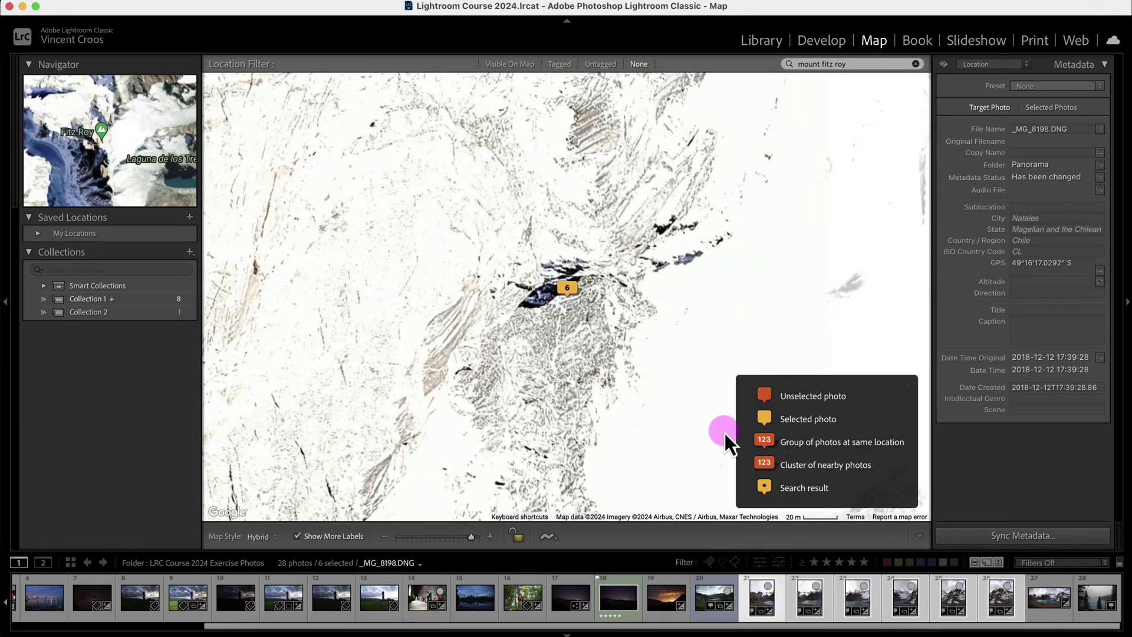
{"action": "left_click", "coordinate": [491, 538]}
{"action": "left_click_drag", "start_coordinate": [636, 326], "coordinate": [629, 341]}
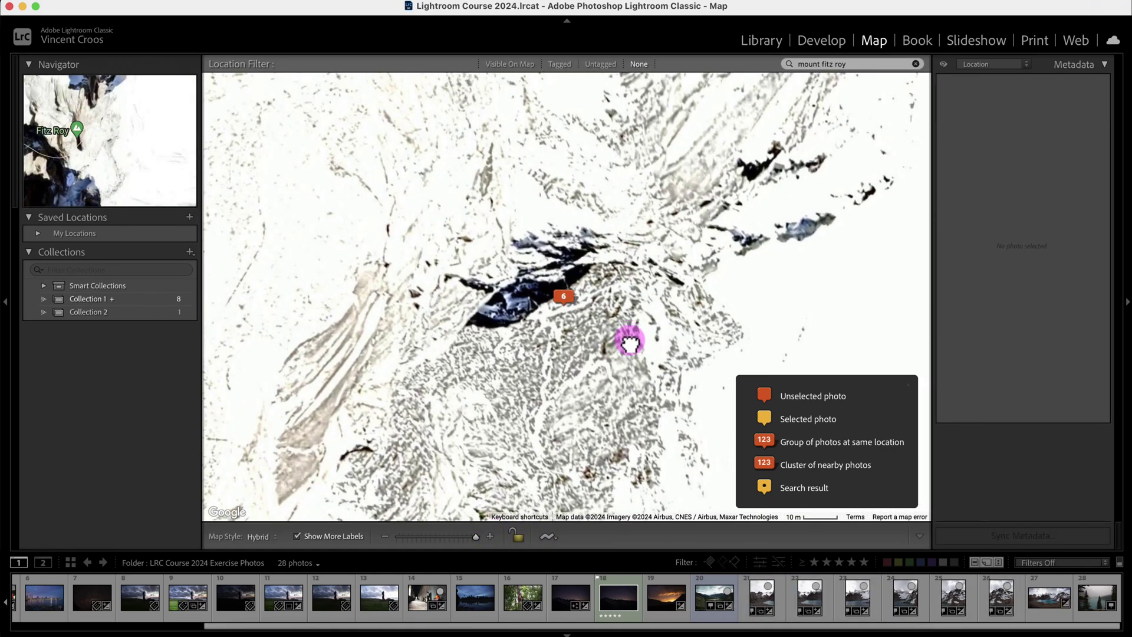
{"action": "left_click", "coordinate": [541, 341]}
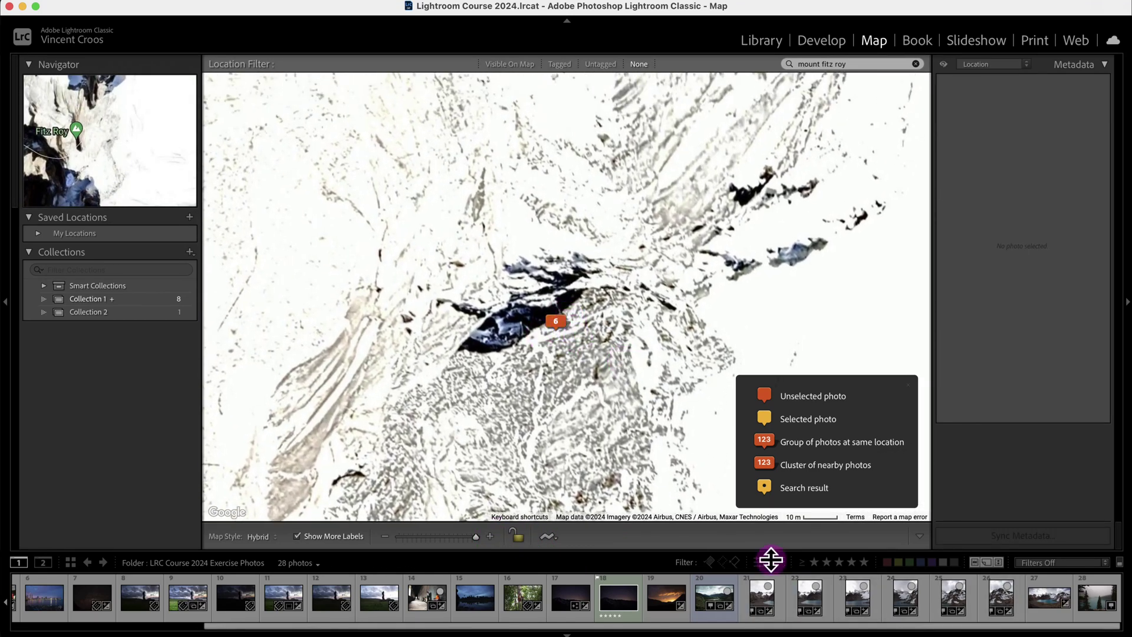
Step: Delete the GPS coordinates from all six photos in the '6' group marker
{"action": "left_click", "coordinate": [764, 602]}
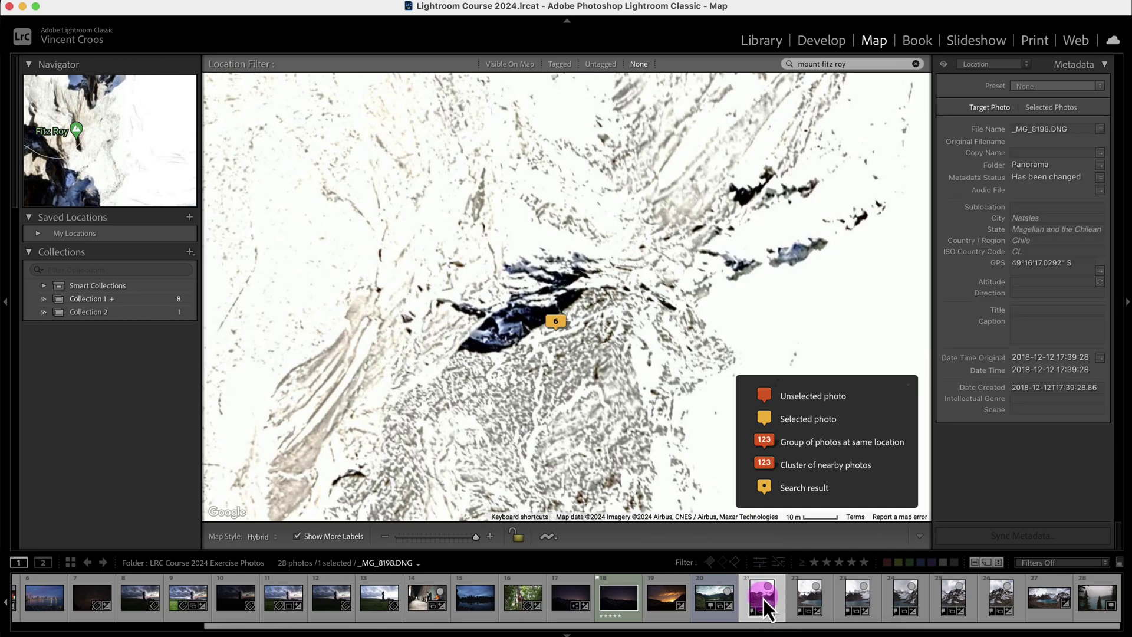
{"action": "left_click", "coordinate": [1052, 263]}
{"action": "left_click", "coordinate": [556, 323]}
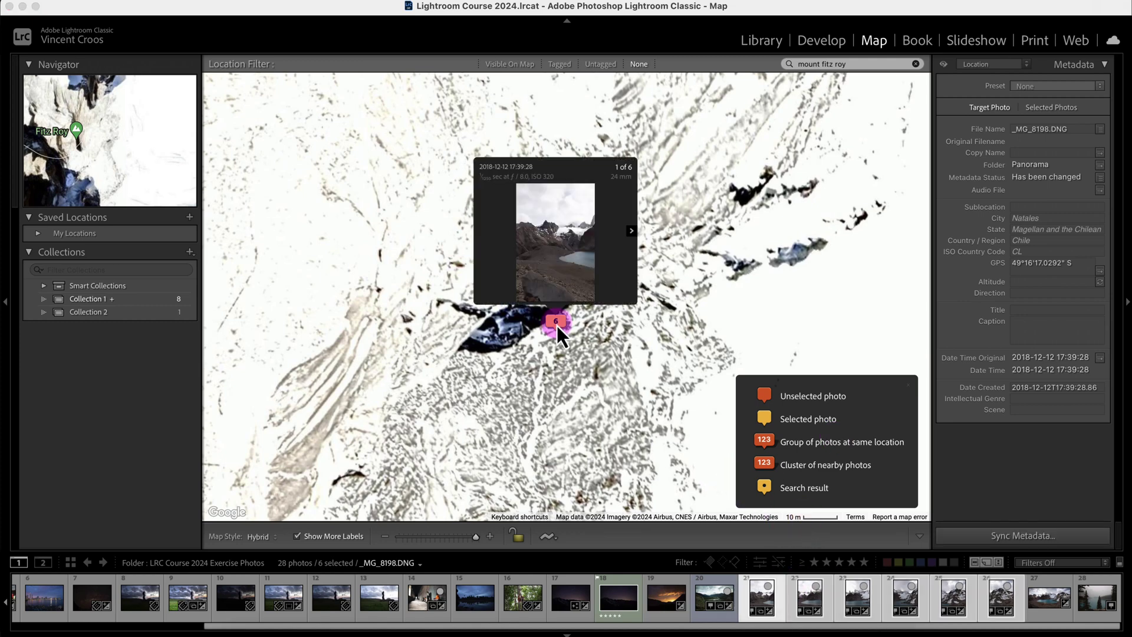
{"action": "key", "text": "BackSpace"}
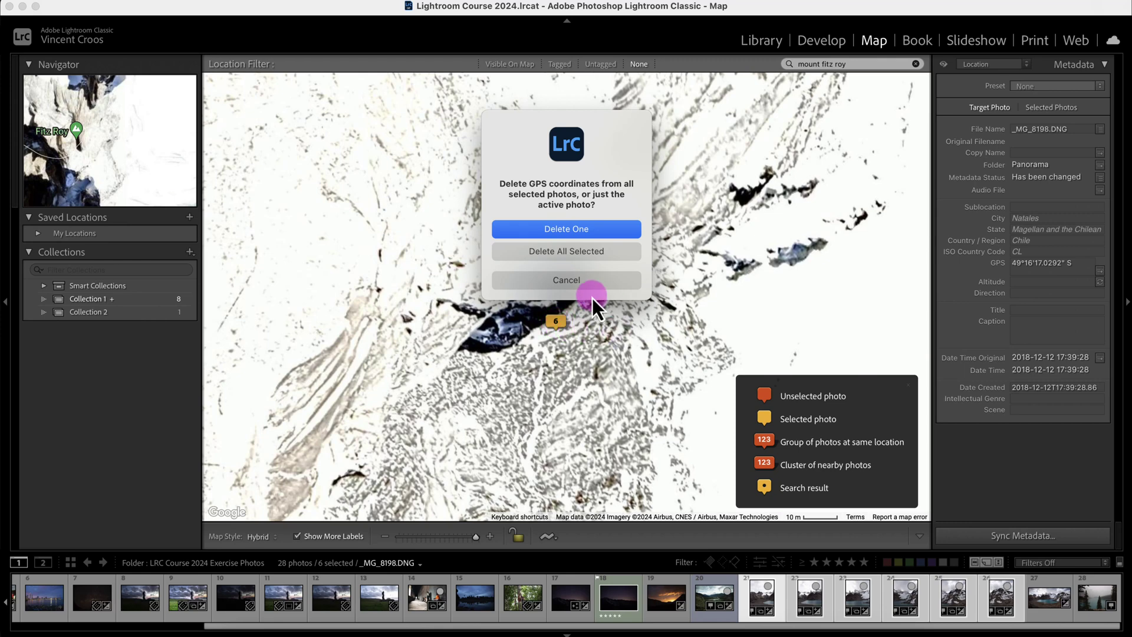
{"action": "left_click", "coordinate": [555, 252]}
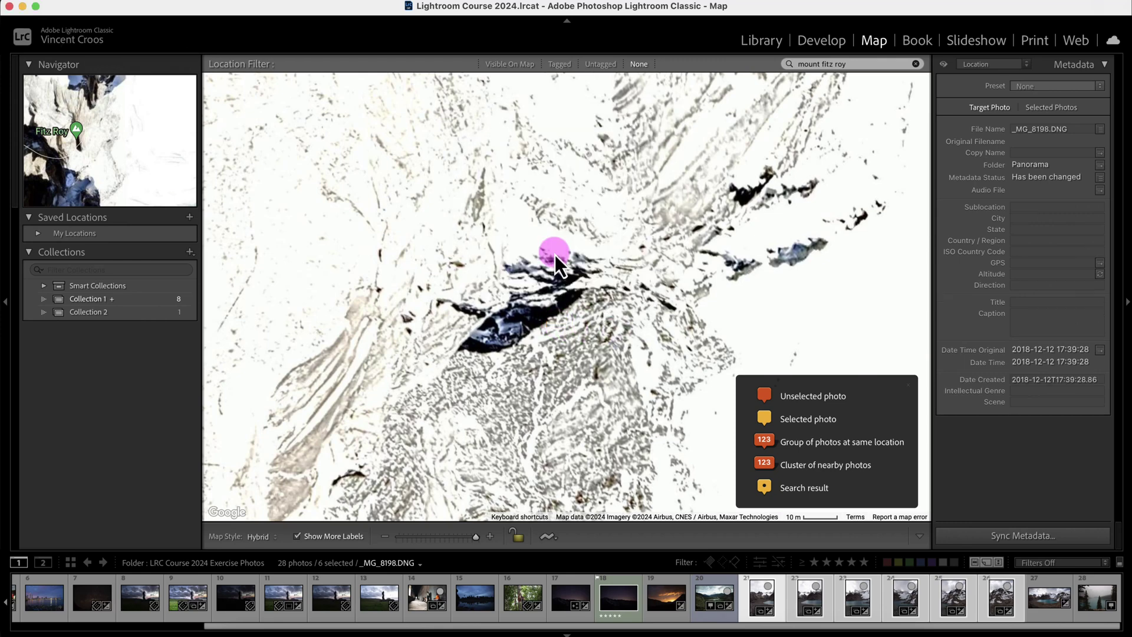
{"action": "left_click_drag", "start_coordinate": [532, 262], "coordinate": [576, 245]}
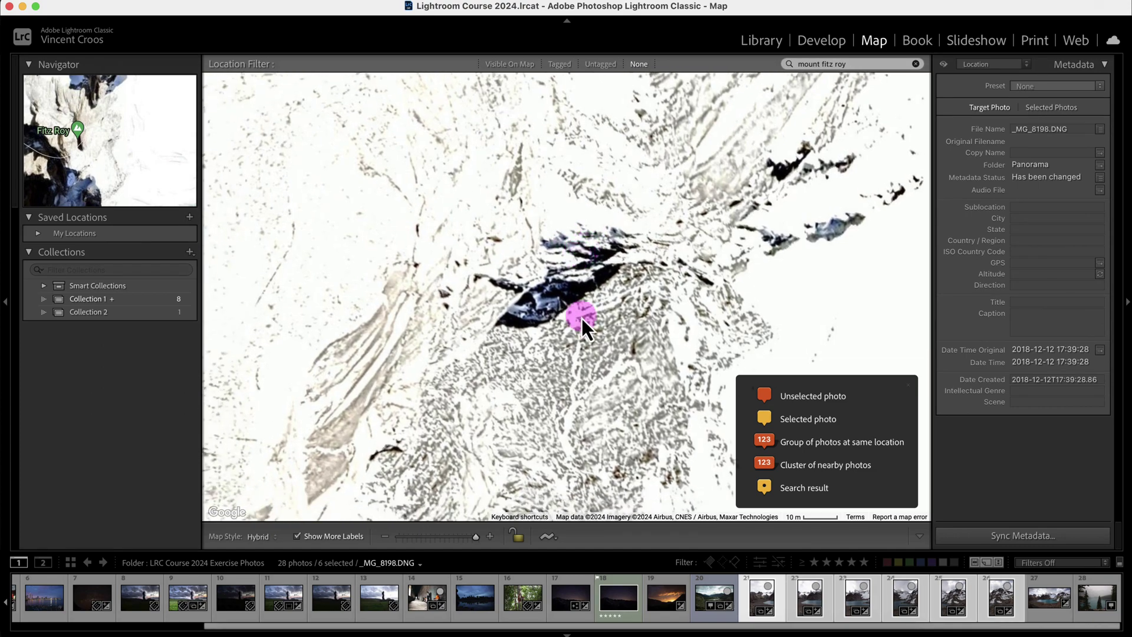
Step: Select the panorama, photo 27, and preview it full size before returning to Map
{"action": "left_click", "coordinate": [390, 537]}
{"action": "left_click", "coordinate": [390, 536]}
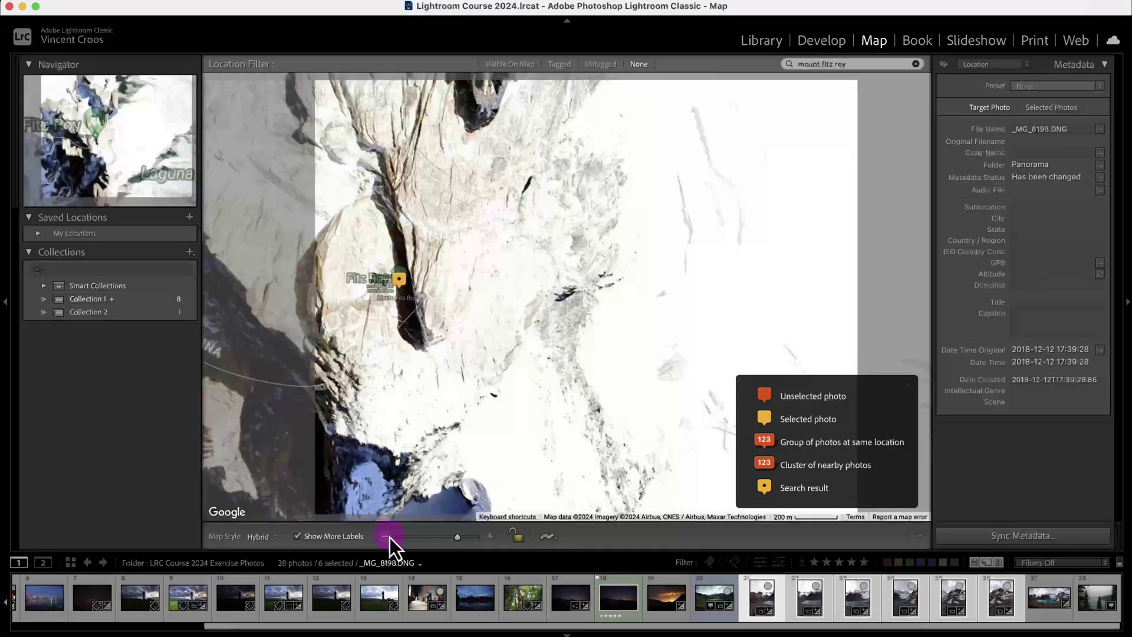
{"action": "left_click", "coordinate": [390, 537]}
{"action": "left_click_drag", "start_coordinate": [505, 354], "coordinate": [460, 393]}
{"action": "left_click", "coordinate": [1059, 607]}
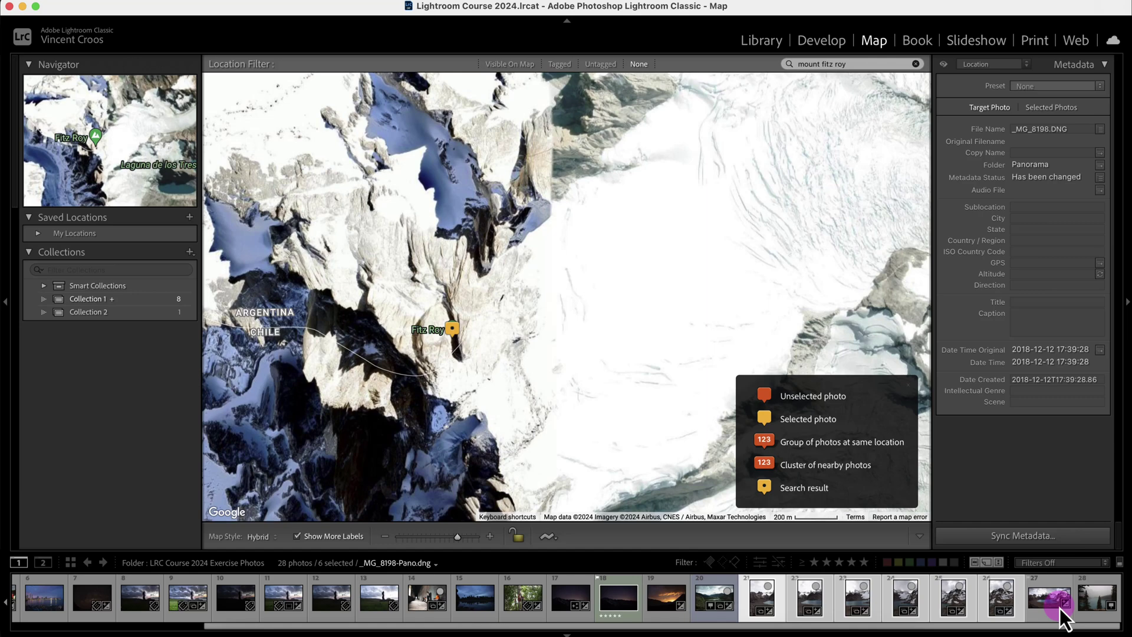
{"action": "left_click", "coordinate": [783, 53]}
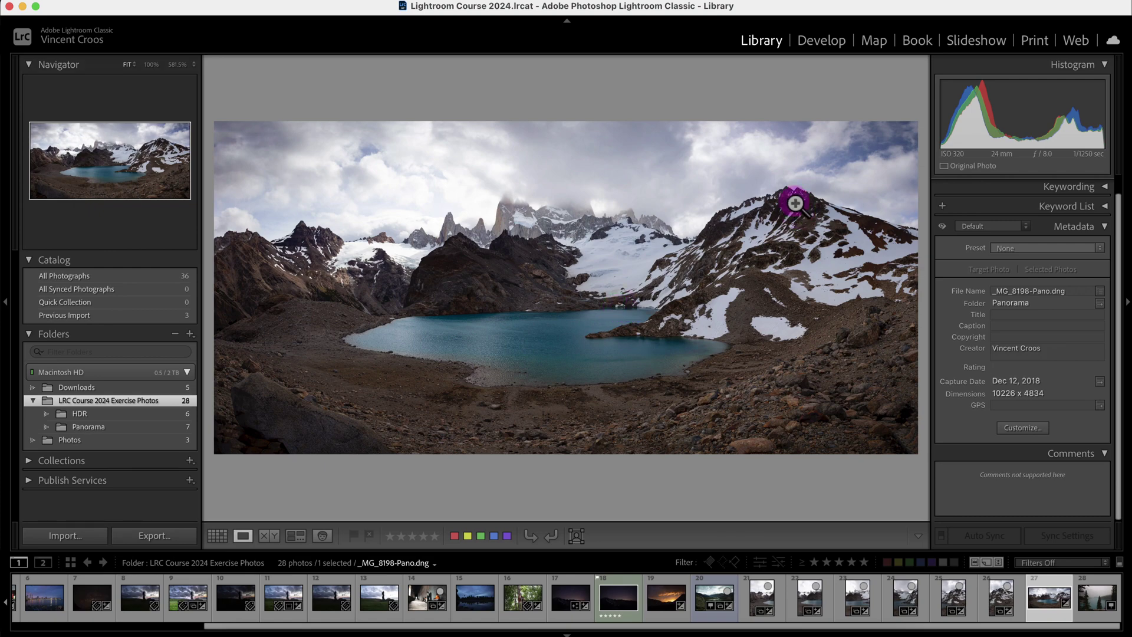
{"action": "left_click", "coordinate": [875, 40]}
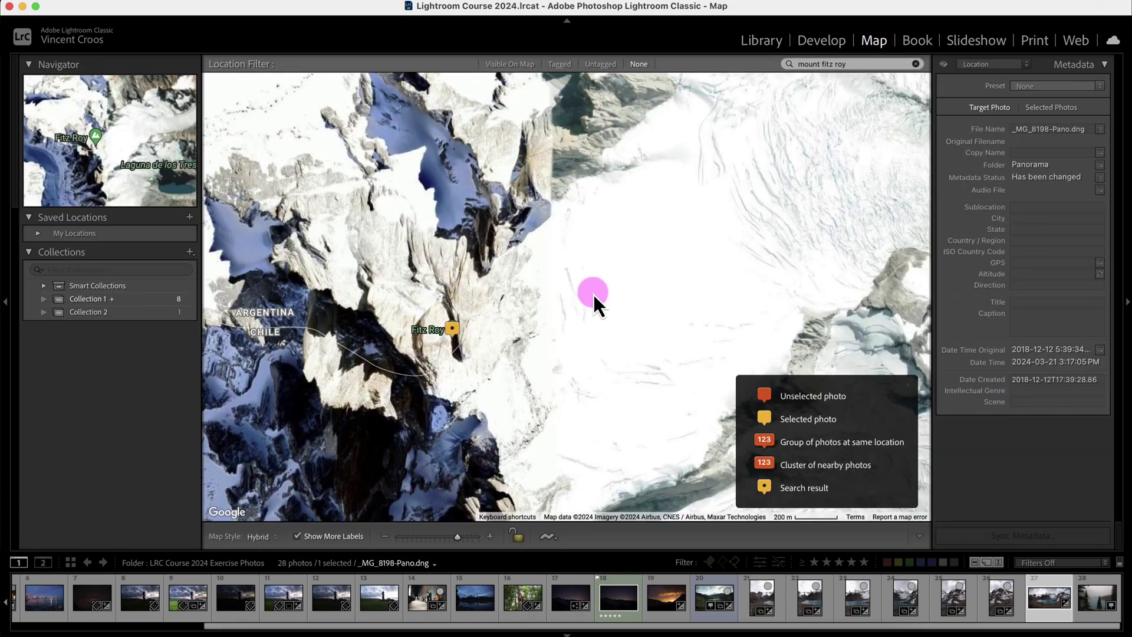
Step: Centre the map near Monte Fitz Roy and drag _MG_8198-Pano.dng onto it east of the peak
{"action": "left_click_drag", "start_coordinate": [593, 295], "coordinate": [745, 207]}
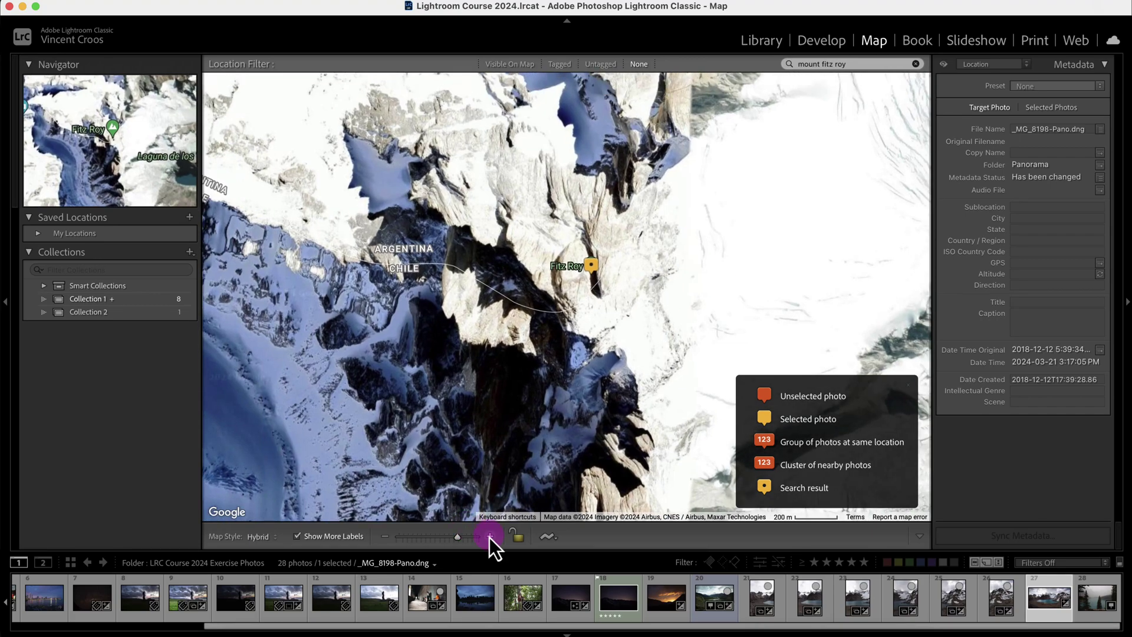
{"action": "left_click", "coordinate": [490, 536]}
{"action": "left_click_drag", "start_coordinate": [808, 238], "coordinate": [548, 323]}
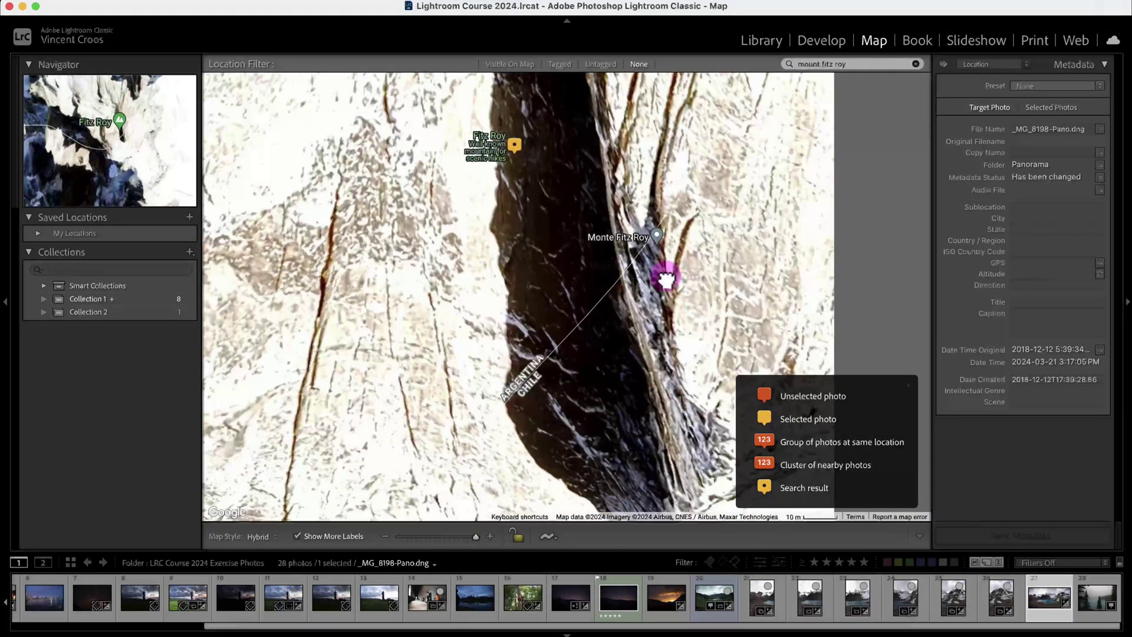
{"action": "left_click_drag", "start_coordinate": [666, 270], "coordinate": [523, 301]}
{"action": "left_click", "coordinate": [385, 537]}
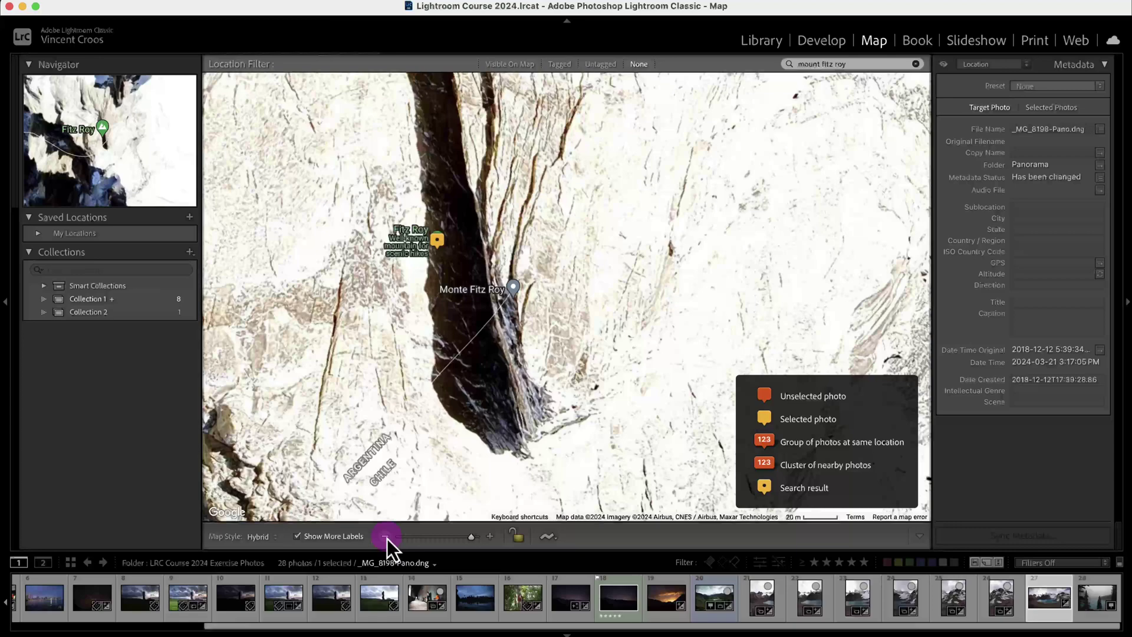
{"action": "mouse_move", "coordinate": [748, 246]}
{"action": "left_mouse_down"}
{"action": "mouse_move", "coordinate": [758, 157]}
{"action": "mouse_move", "coordinate": [740, 182]}
{"action": "mouse_move", "coordinate": [748, 239]}
{"action": "left_mouse_up"}
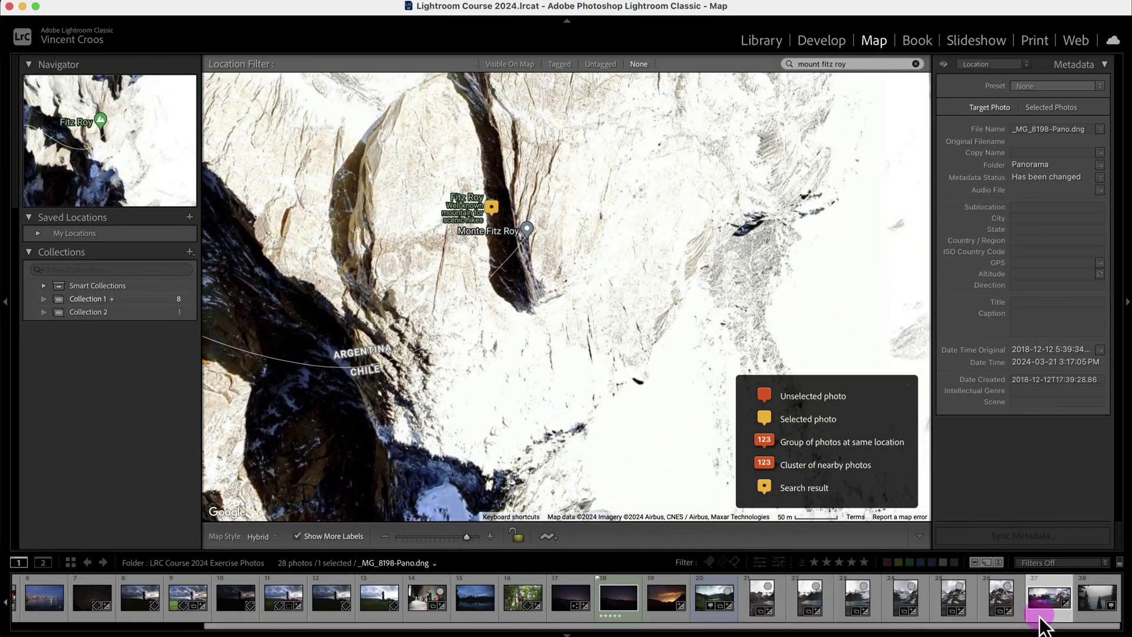
{"action": "mouse_move", "coordinate": [1048, 603]}
{"action": "left_mouse_down"}
{"action": "mouse_move", "coordinate": [975, 387]}
{"action": "mouse_move", "coordinate": [759, 247]}
{"action": "left_mouse_up"}
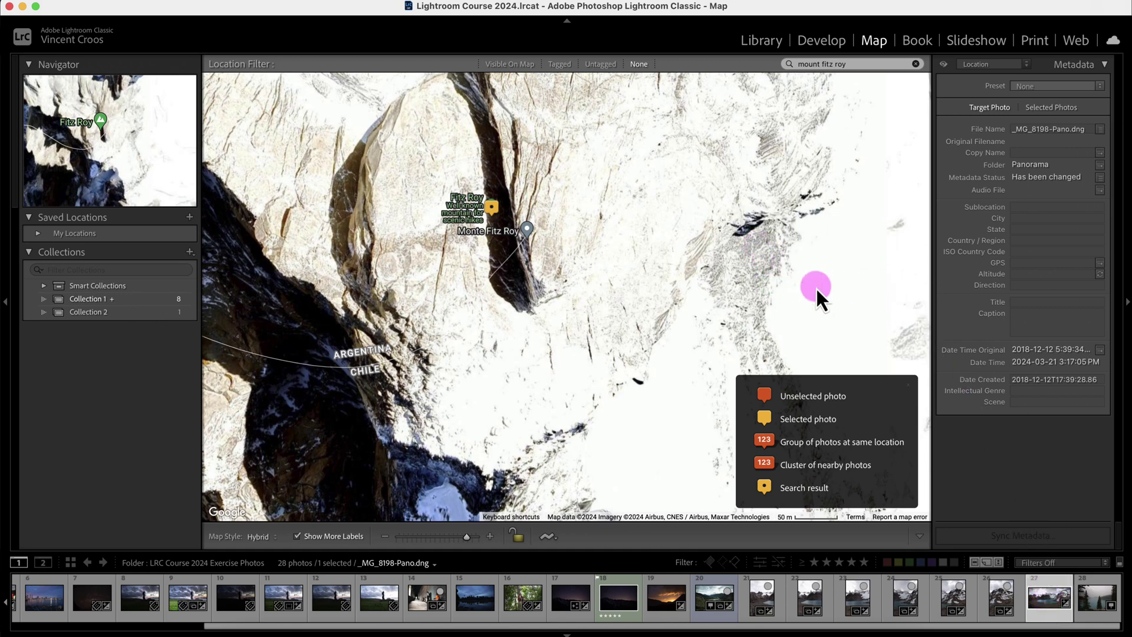
Step: Check the panorama pin's details, then view _MG_8198-Pano.dng in Library with its new GPS coordinates
{"action": "left_click", "coordinate": [761, 236]}
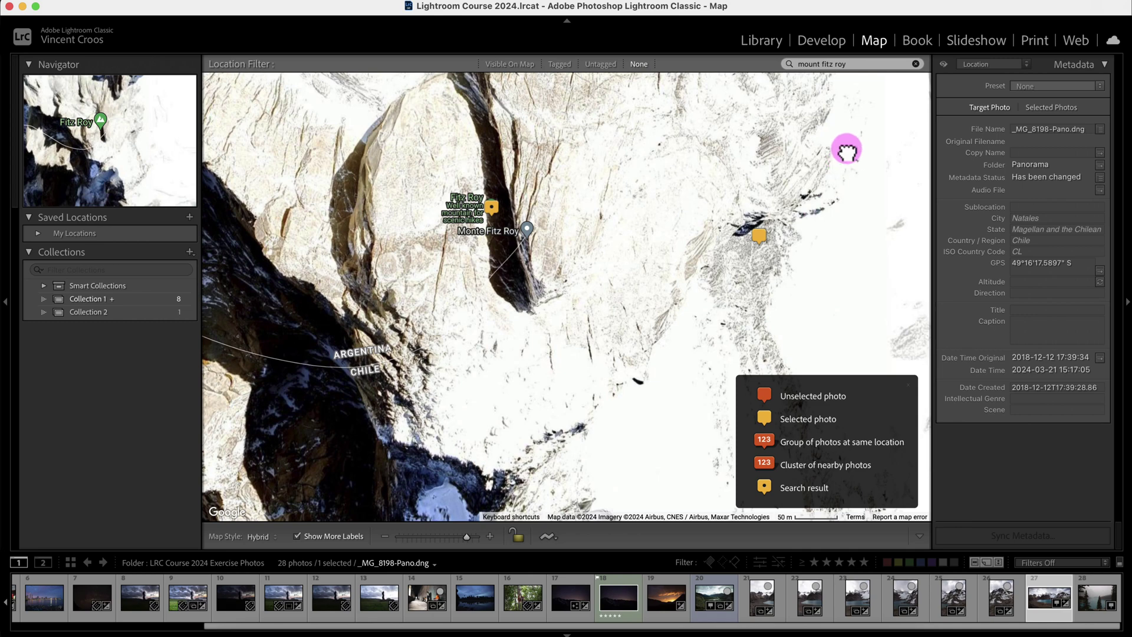
{"action": "left_click_drag", "start_coordinate": [846, 152], "coordinate": [735, 245]}
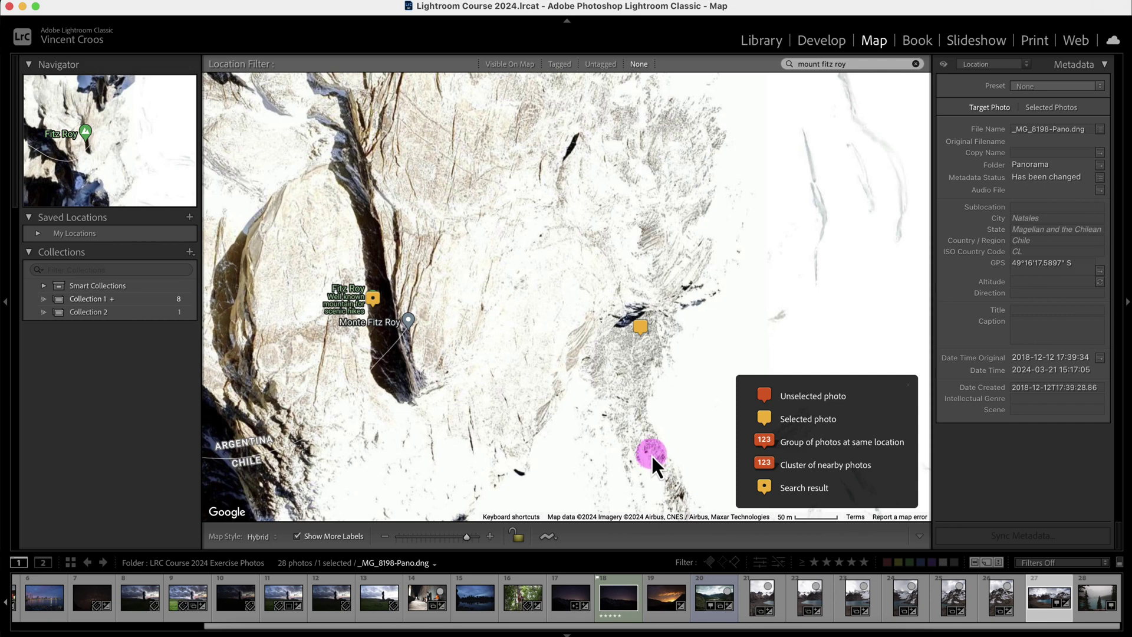
{"action": "scroll", "coordinate": [632, 425], "scroll_direction": "right", "scroll_amount": 2}
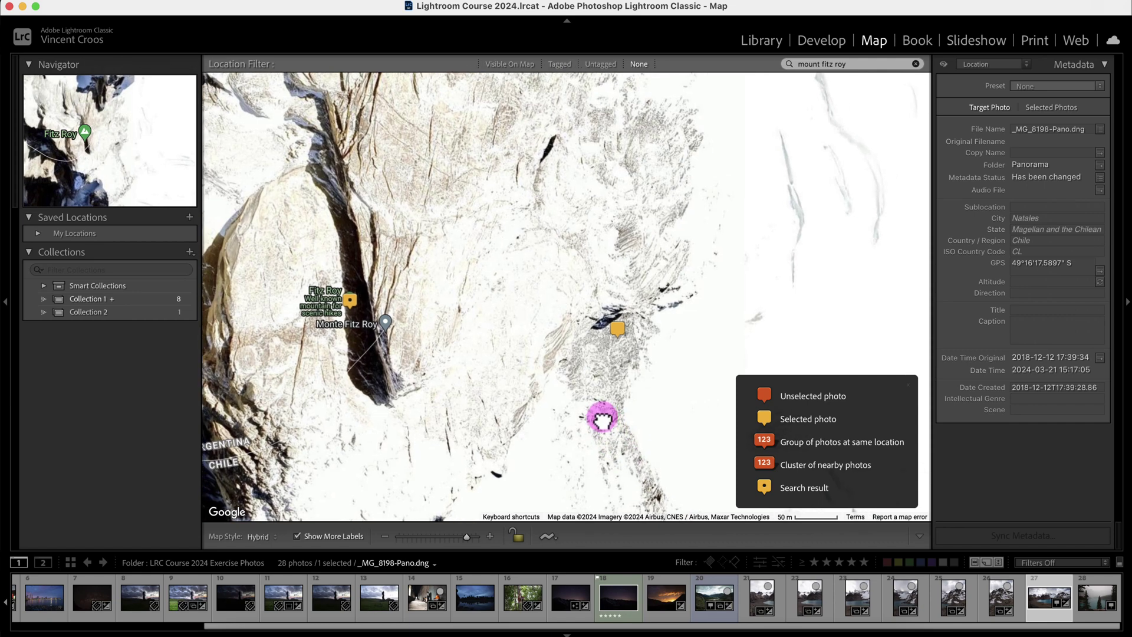
{"action": "left_click", "coordinate": [759, 41]}
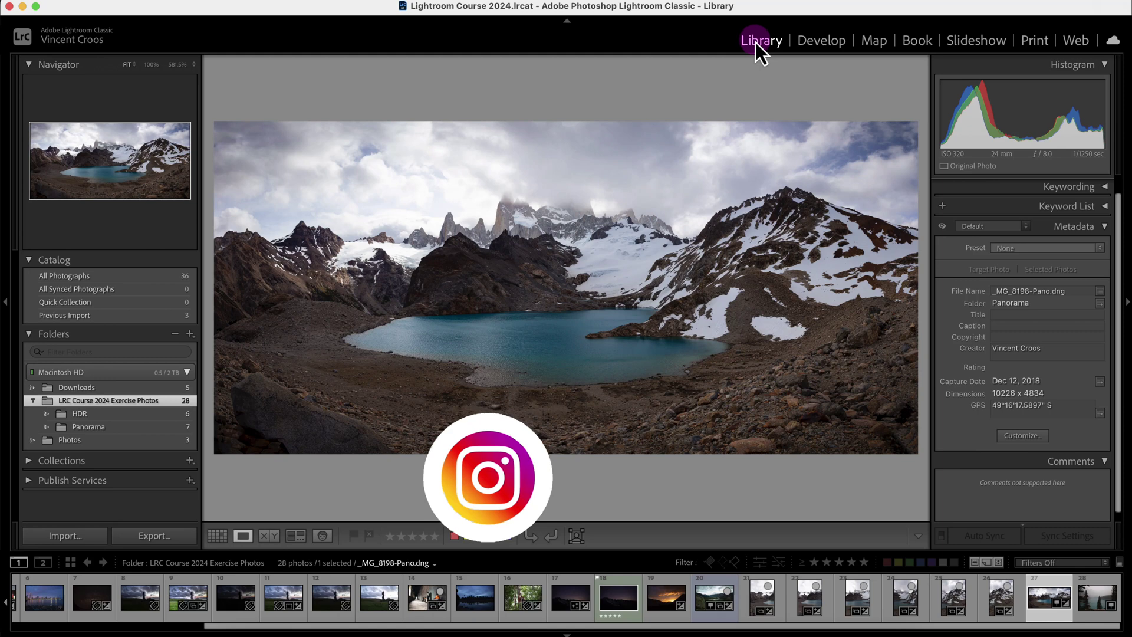